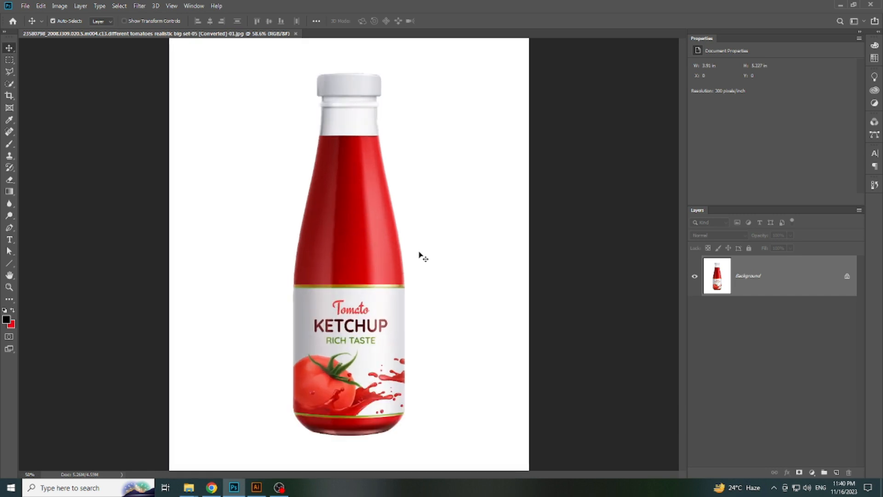
- Select the ketchup bottle as the subject and add a layer mask that hides the white background
click(119, 5)
click(129, 113)
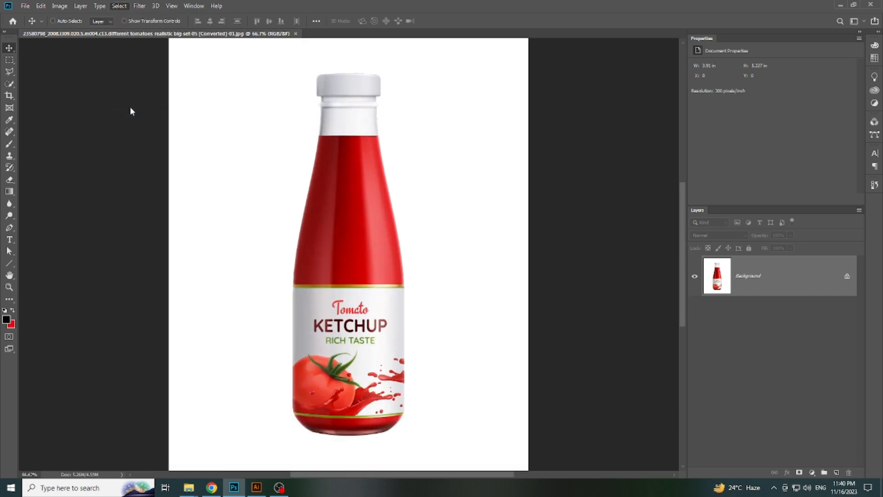
click(799, 473)
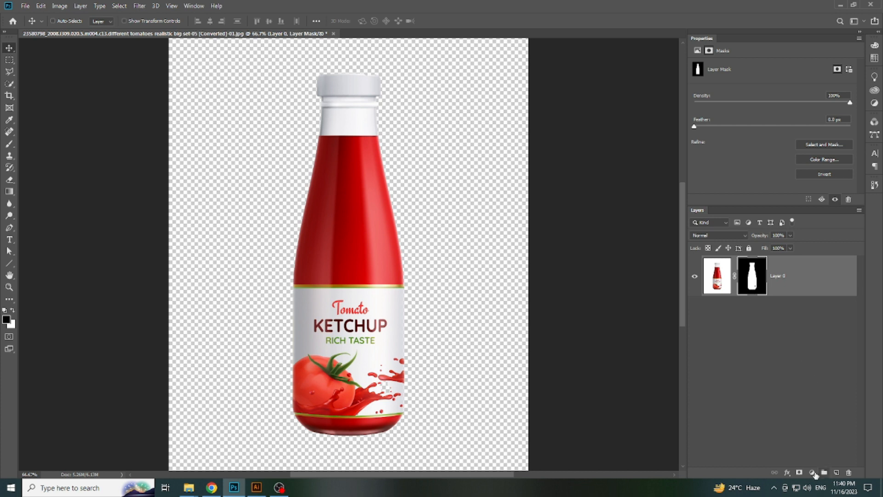
- Add a Gradient Fill layer with the default settings and place it below the bottle layer
click(813, 474)
click(834, 323)
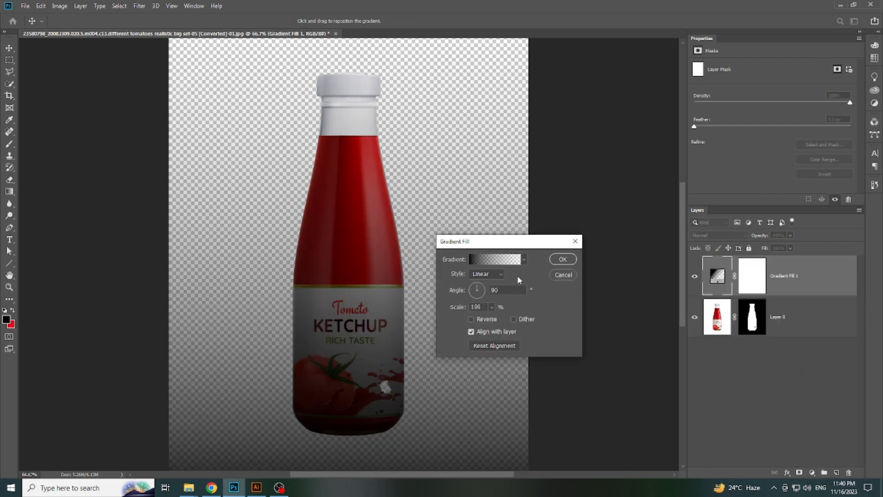
click(557, 260)
drag(773, 281, 804, 335)
- Apply the Foreground to Background preset to the gradient fill and change its style to Radial
double_click(719, 322)
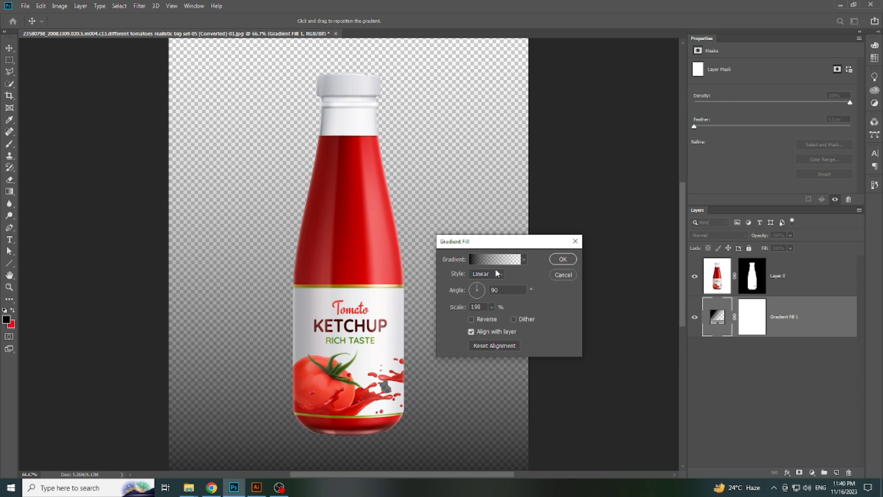
click(496, 259)
click(52, 79)
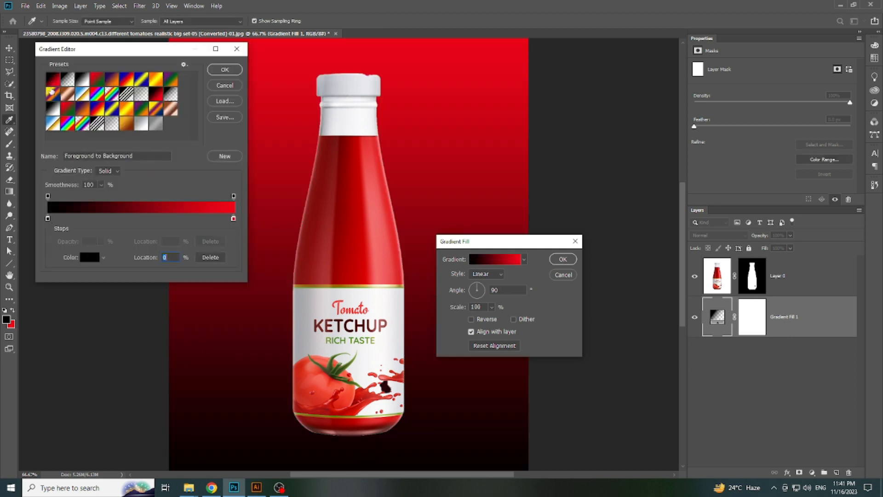
click(225, 70)
click(487, 274)
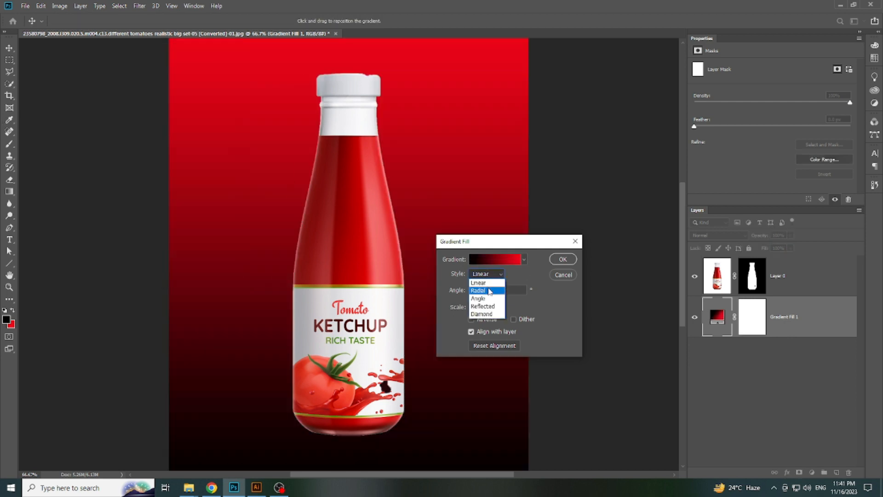
click(481, 289)
- Set the gradient's starting colour stop to CMYK 10, 96, 98, 0
click(495, 259)
click(47, 218)
click(90, 257)
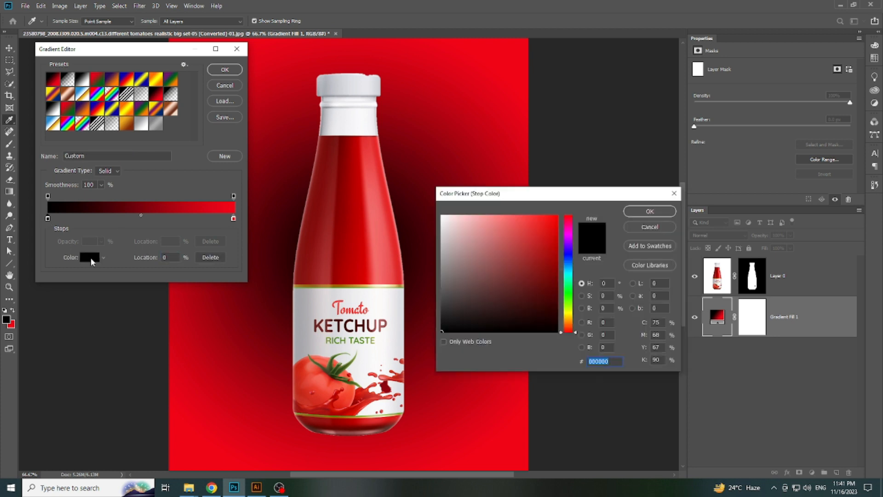
drag(518, 239, 560, 214)
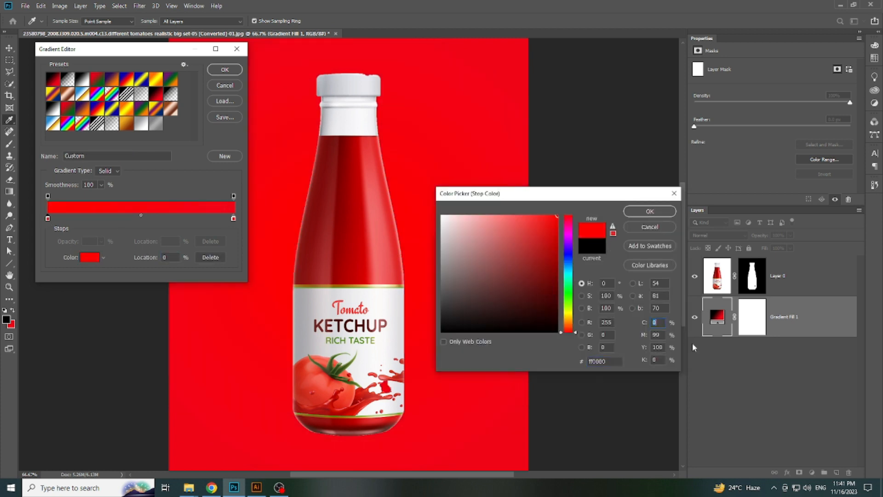
key(Tab)
text(96)
key(Tab)
text(98)
key(Tab)
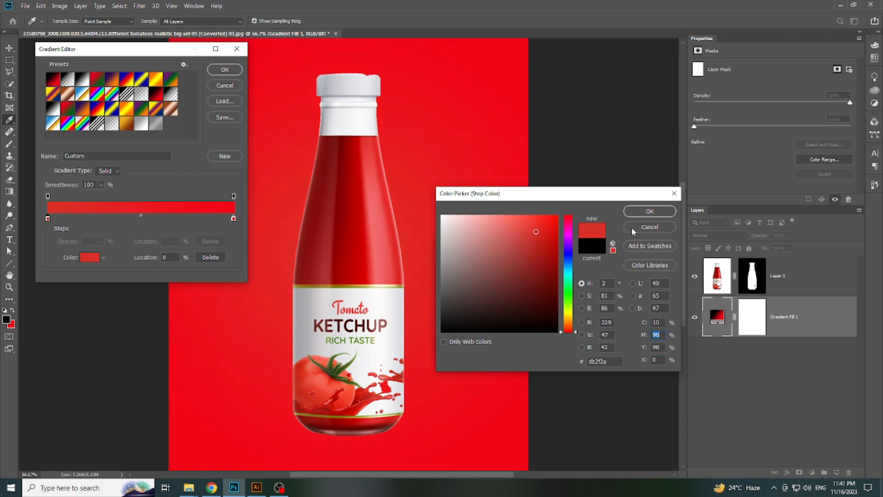
key(Return)
- Set the gradient's end colour stop to dark red CMYK 46, 86, 76, 70 and apply the gradient fill
click(90, 258)
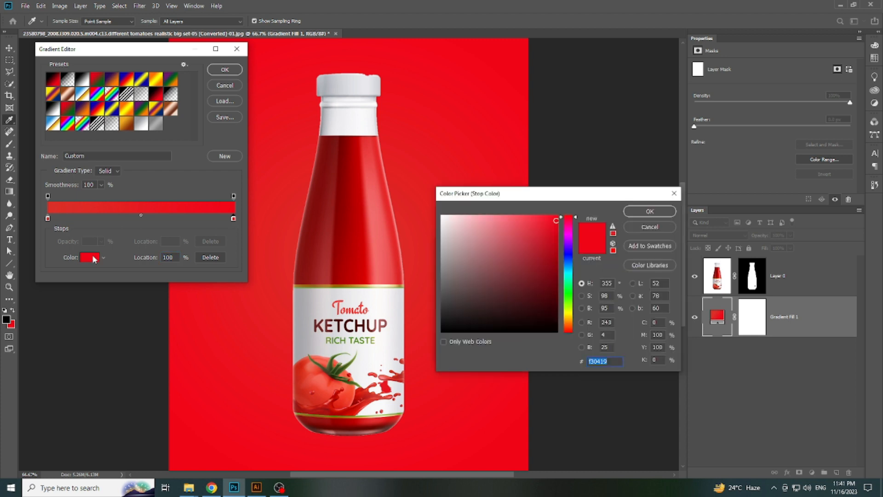
click(338, 147)
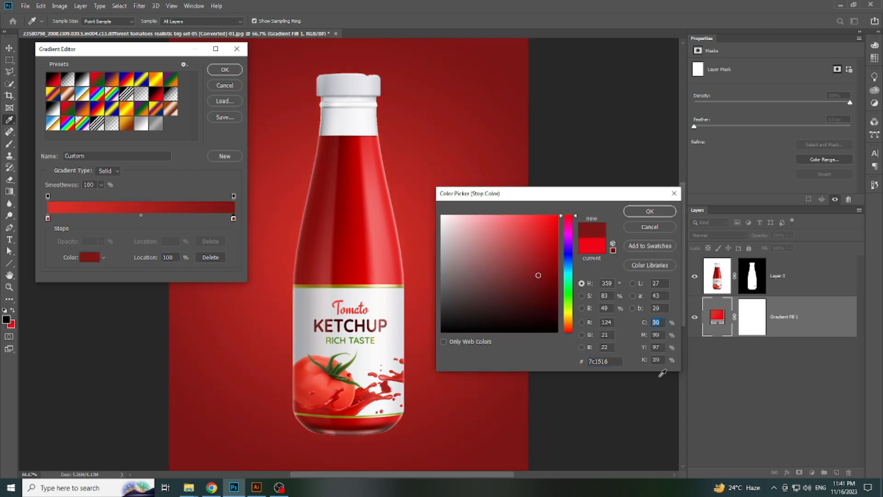
text(86)
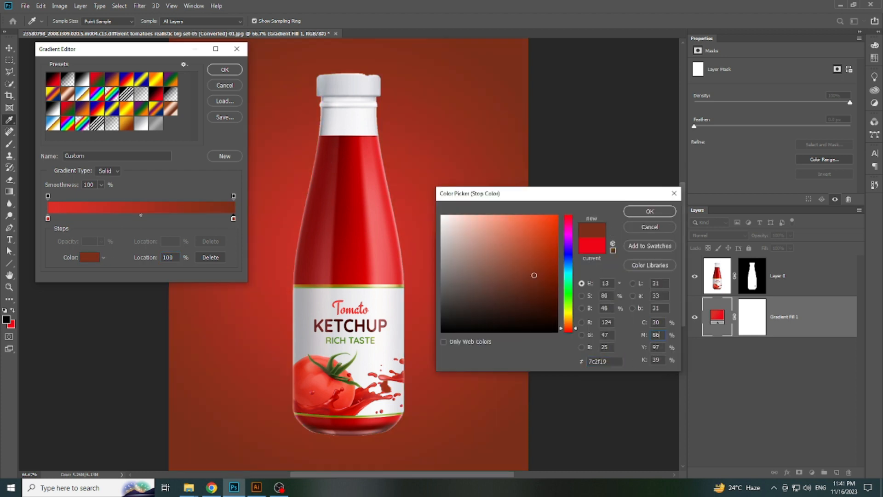
text(76)
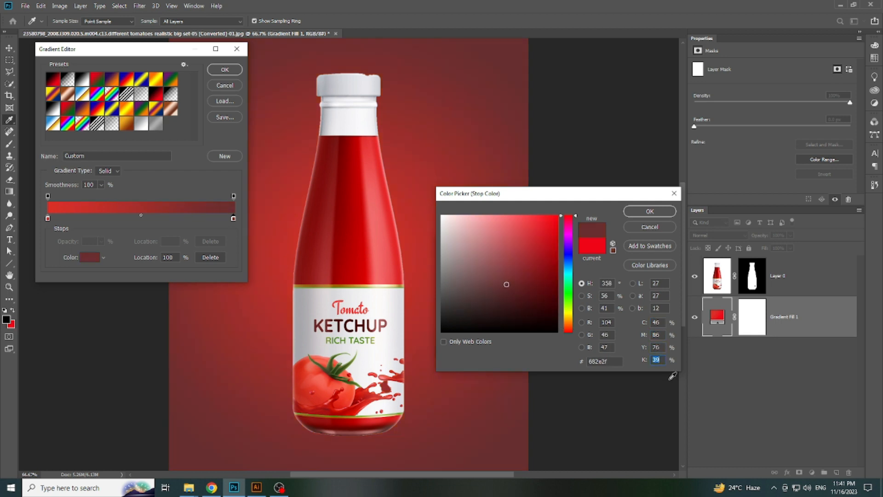
text(70)
key(shift+Tab)
key(Tab)
key(Tab)
text(80)
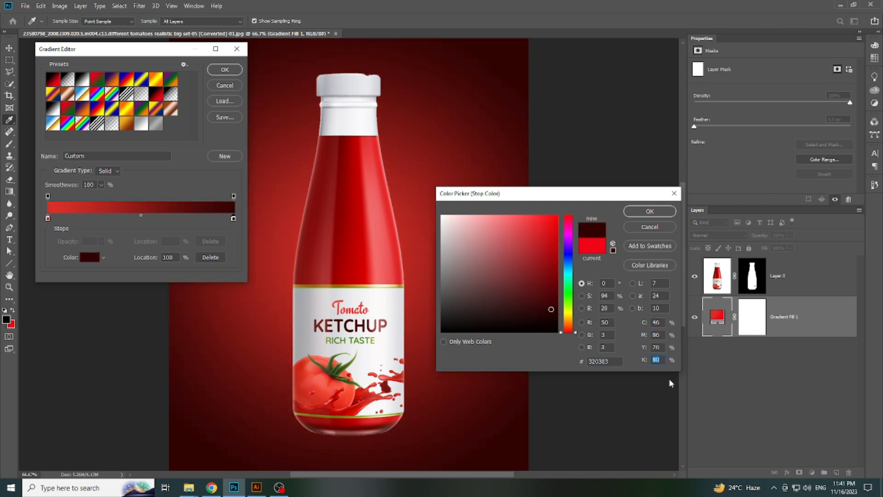
key(shift+Down)
key(Return)
key(Return)
key(Return)
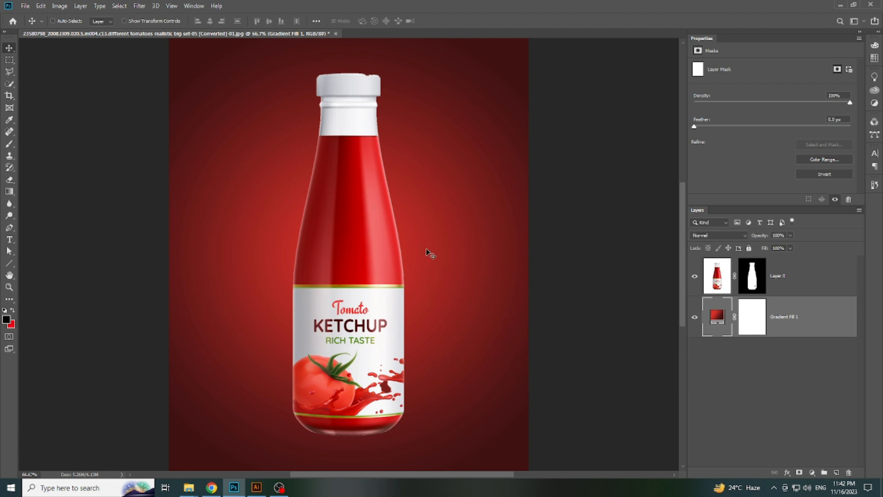
- Paint white on the bottle's layer mask with a small hard brush to restore the missing top edge of the cap
ctrl+click(373, 220)
click(752, 277)
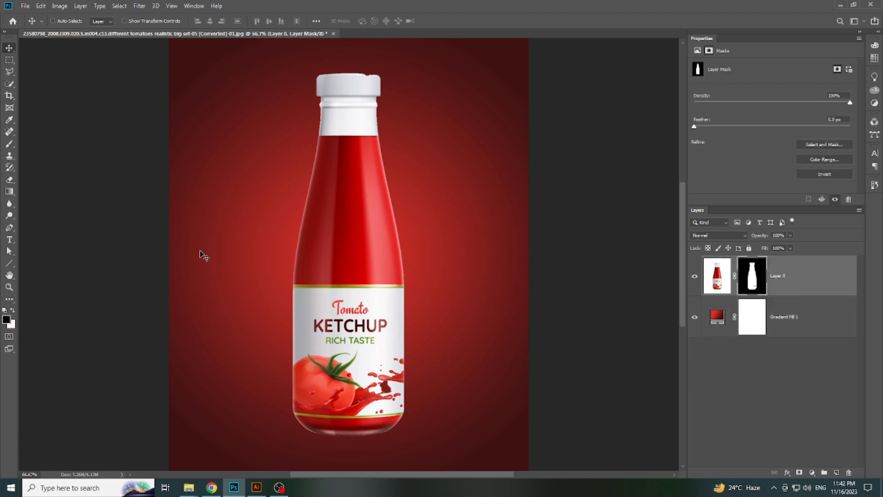
click(9, 144)
right_click(359, 159)
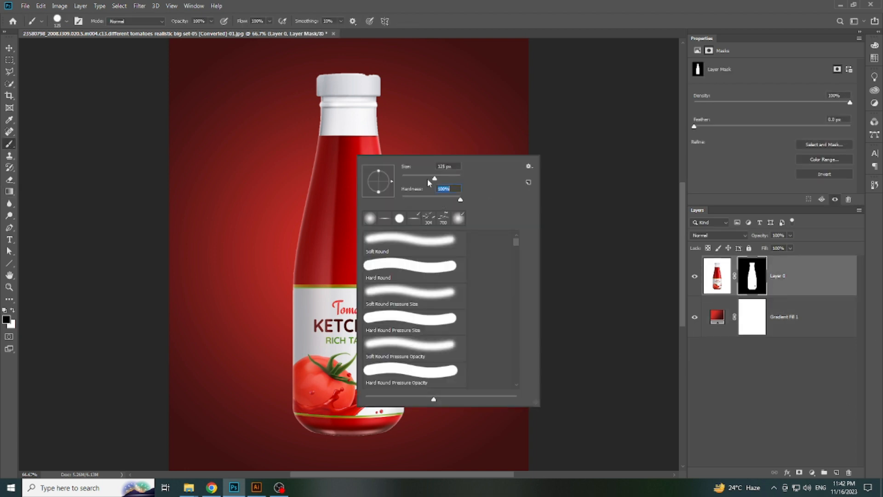
click(432, 178)
click(358, 131)
ctrl+click(336, 64)
ctrl+click(337, 64)
ctrl+click(336, 64)
key(bracketleft)
key(bracketleft)
key(bracketleft)
key(bracketleft)
key(bracketleft)
key(bracketleft)
key(bracketleft)
key(bracketleft)
mouse_move(506, 135)
mouse_down()
mouse_move(434, 134)
mouse_move(508, 137)
mouse_move(435, 132)
mouse_up()
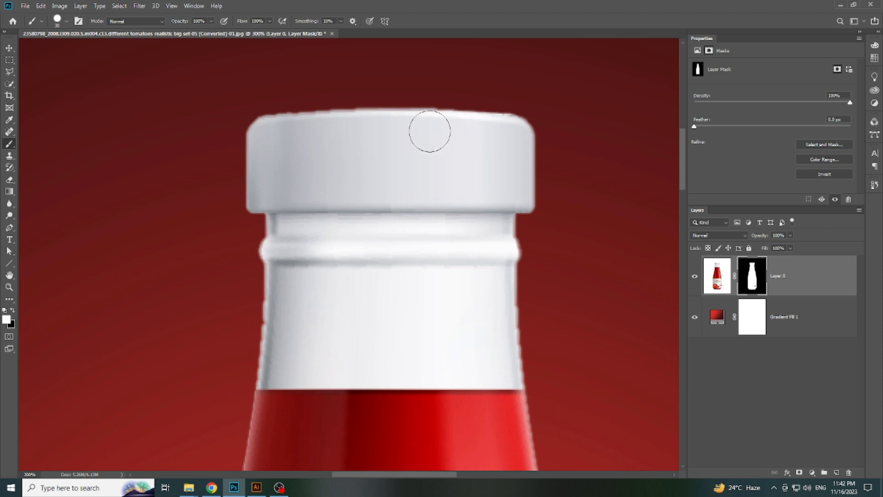
- Paint black on the bottle's mask to smooth the upper-left edge of the cap
key(x)
mouse_move(295, 90)
mouse_down()
mouse_move(368, 88)
mouse_move(277, 91)
mouse_move(439, 88)
mouse_move(302, 87)
mouse_up()
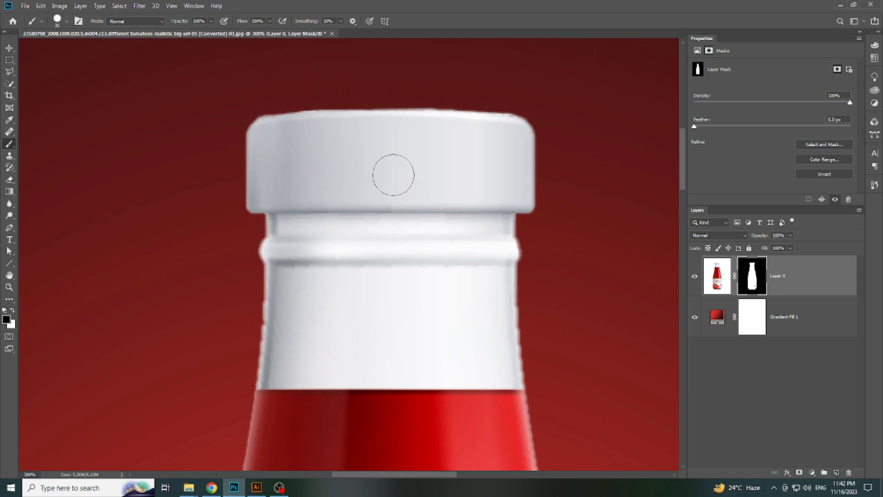
key(ctrl+0)
key(v)
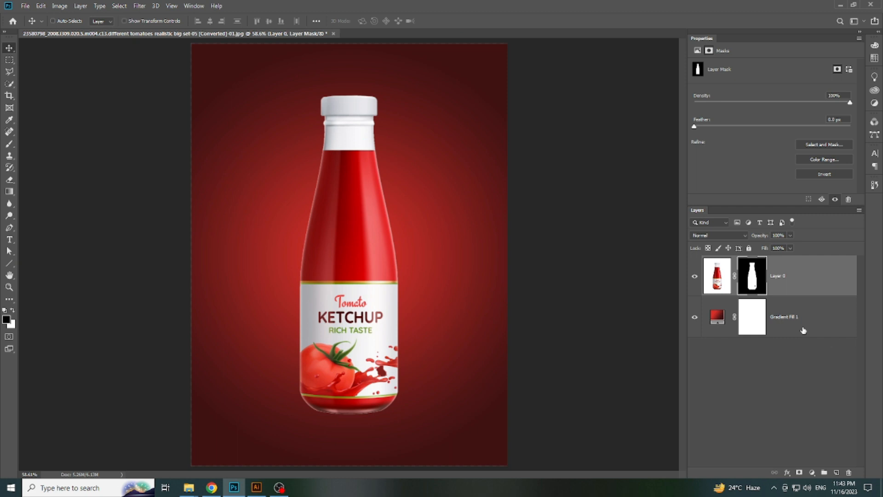
- Add a blank layer above the gradient fill and set the Brush tool's paint colour to white
click(803, 329)
click(836, 473)
right_click(333, 265)
click(330, 260)
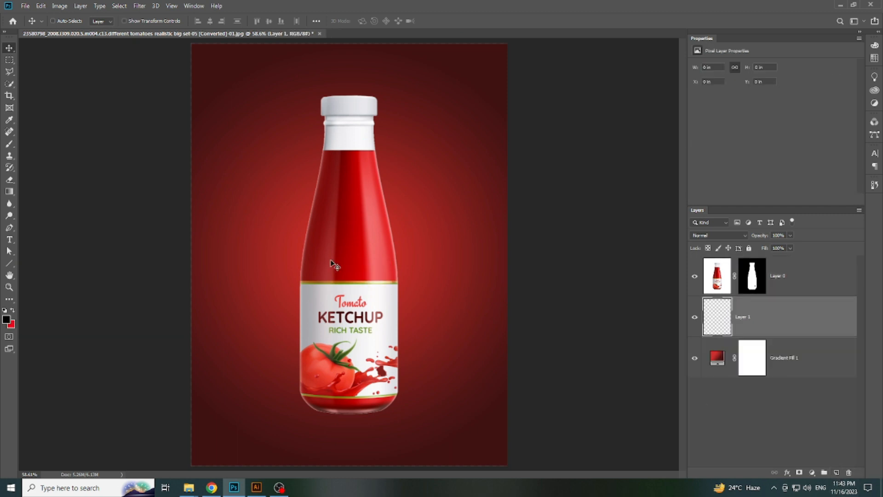
click(9, 143)
right_click(343, 171)
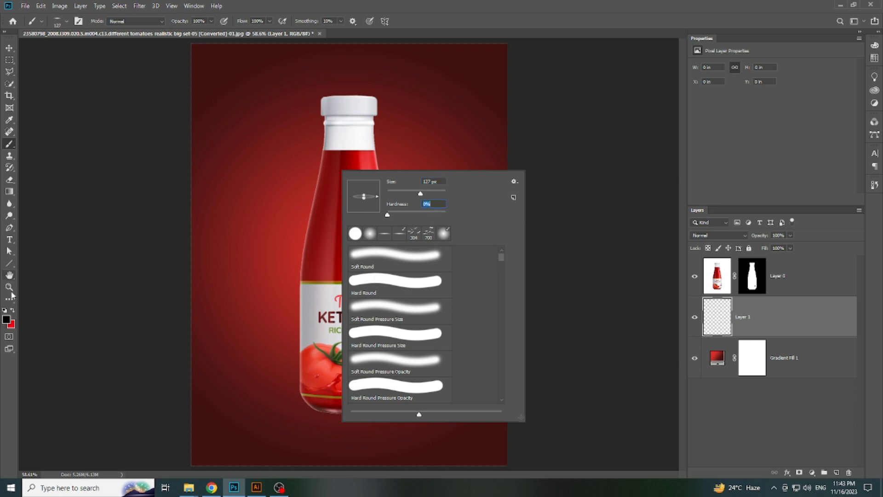
click(6, 319)
drag(466, 227, 438, 213)
click(642, 218)
right_click(344, 208)
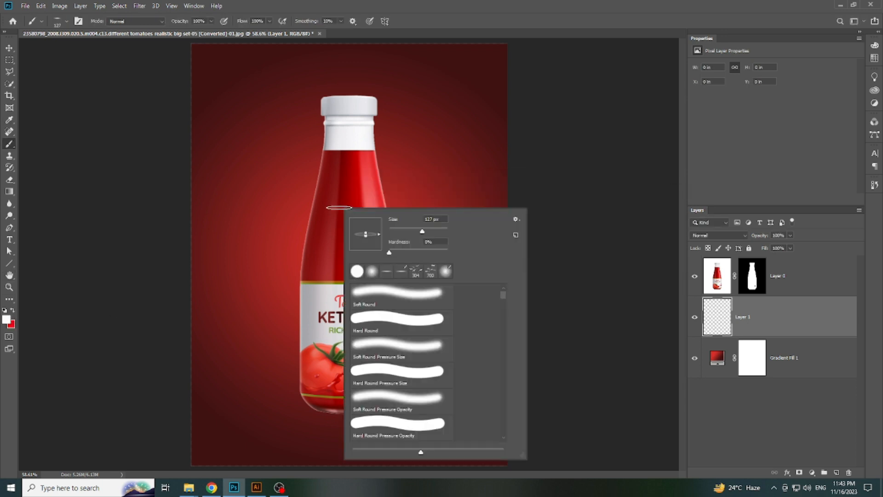
key(Return)
- Enlarge the flattened 0% hardness brush to 700 px and stamp one horizontal light streak behind the middle of the bottle
key(bracketright)
key(bracketright)
key(bracketright)
key(bracketright)
key(bracketright)
key(bracketright)
key(bracketright)
right_click(352, 268)
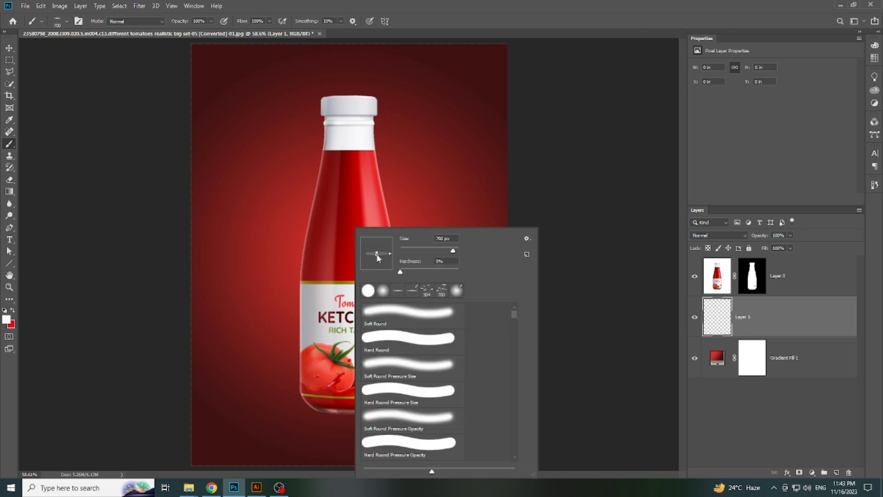
key(Return)
right_click(353, 275)
key(Return)
click(352, 275)
key(v)
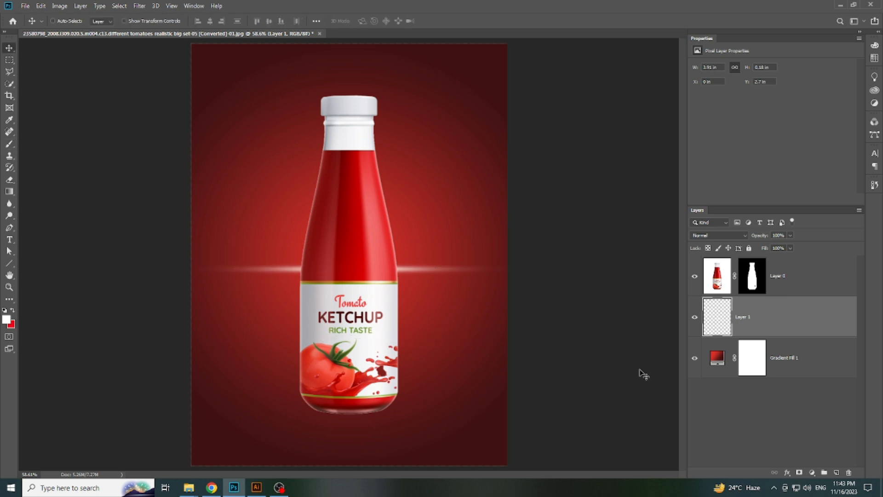
- Duplicate the light streak layer and rotate the copy counterclockwise into a diagonal ray
key(ctrl+j)
key(ctrl+t)
mouse_move(508, 264)
mouse_down()
mouse_move(509, 183)
mouse_move(465, 164)
mouse_up()
key(Return)
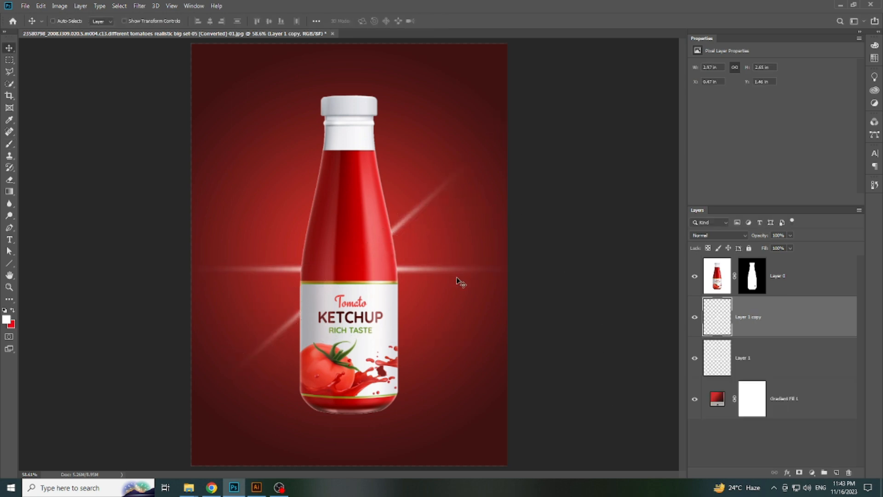
- Duplicate the diagonal ray, mirror the copy to the opposite diagonal, and merge the three streak layers into one
key(ctrl+j)
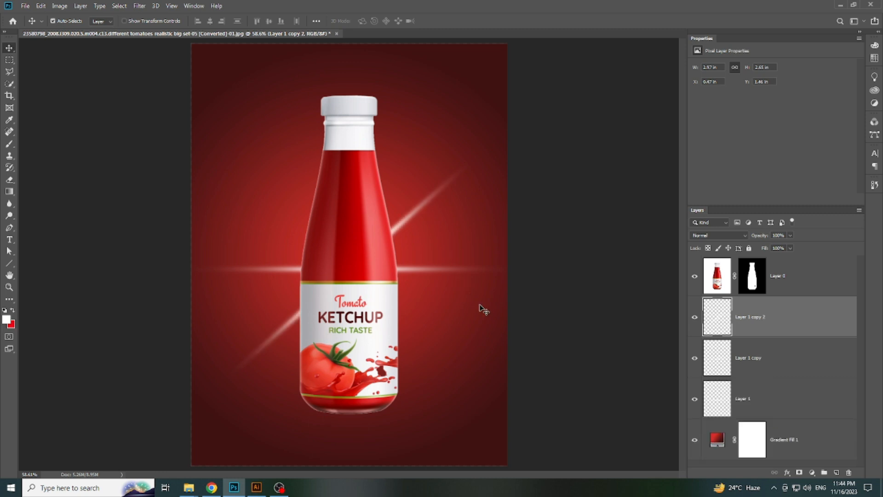
key(ctrl+t)
right_click(422, 221)
click(442, 333)
key(Return)
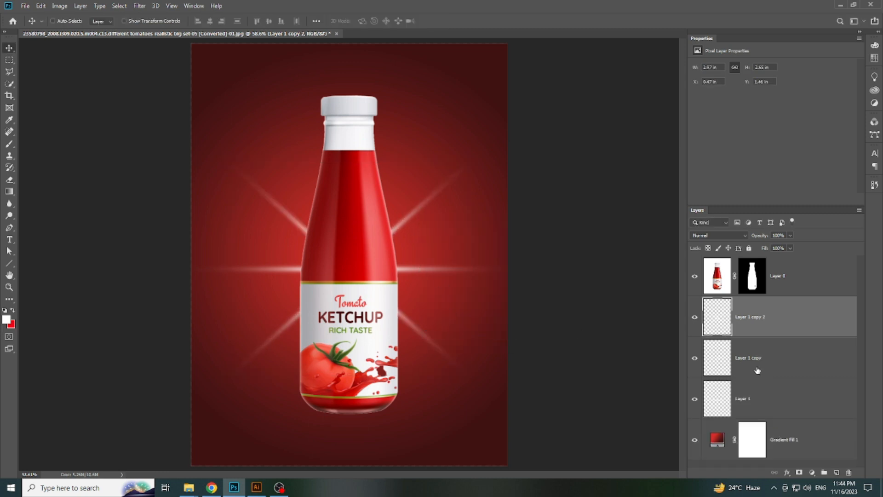
shift+click(774, 397)
key(ctrl+e)
- Duplicate the merged rays, rotate the copy so its rays fill the gaps, and merge both ray layers
key(ctrl+j)
key(ctrl+t)
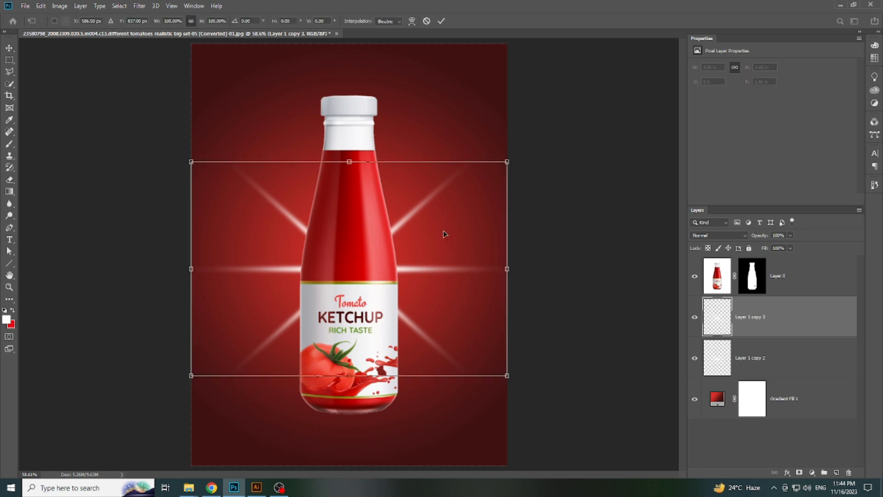
drag(525, 158, 500, 106)
key(Return)
click(813, 359)
key(Delete)
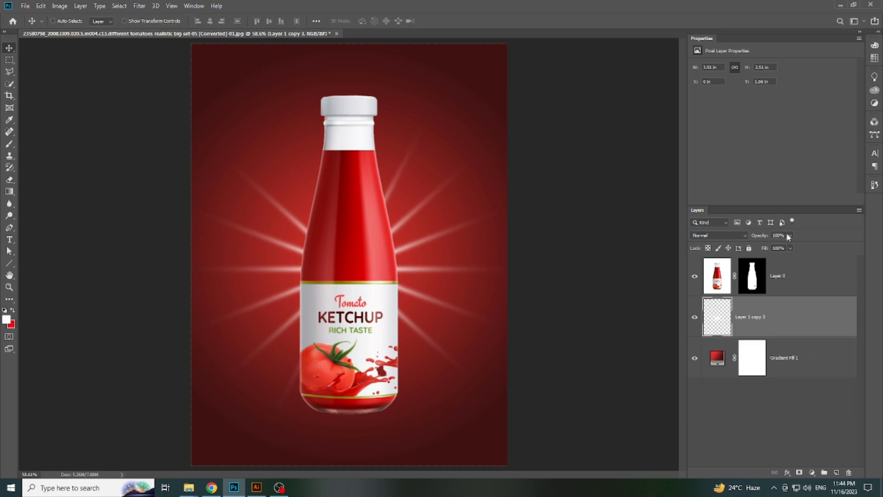
- Edit the background gradient to start with a white colour stop and move the red stop further outward
double_click(717, 357)
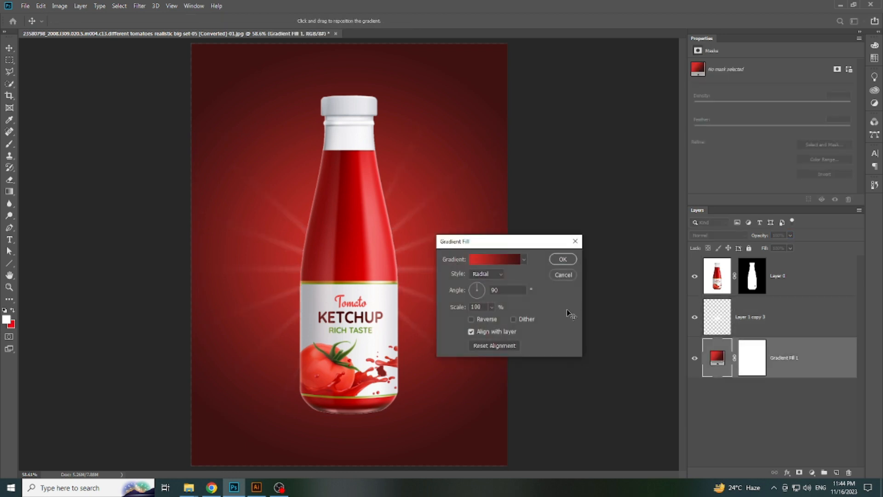
click(496, 259)
drag(47, 219, 97, 220)
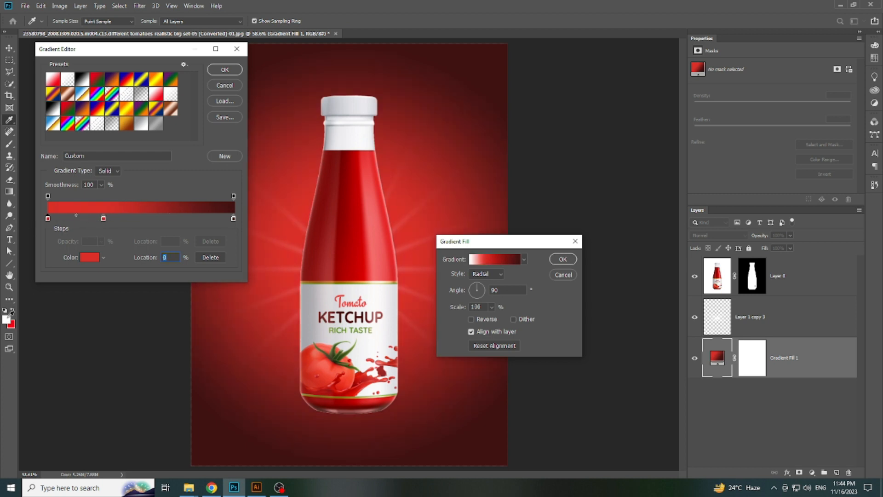
click(7, 318)
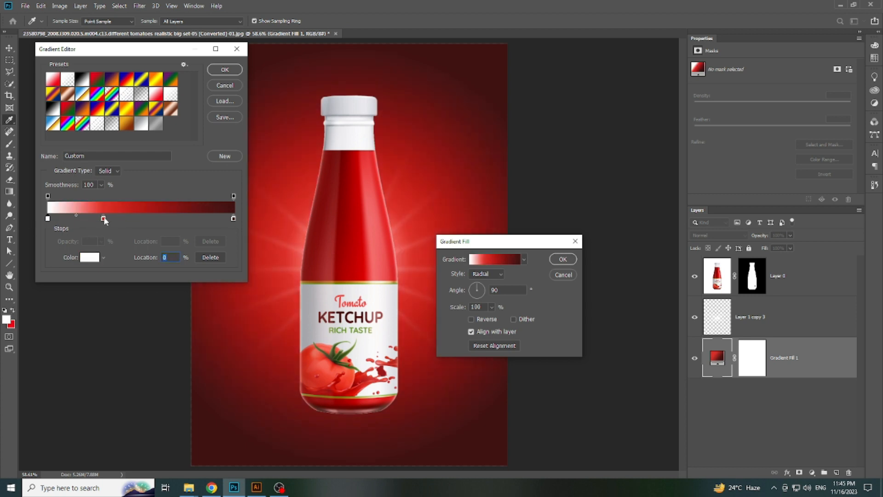
drag(105, 219, 122, 222)
key(Return)
click(567, 260)
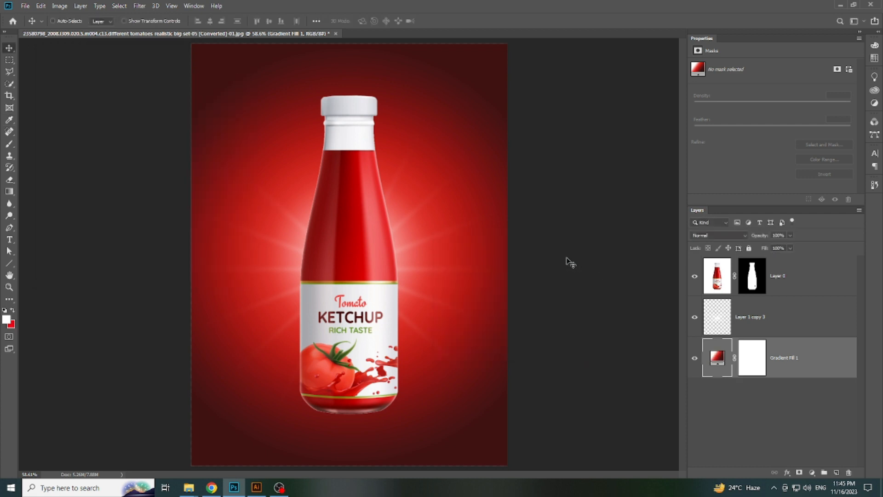
- Duplicate the bottle layer, flip one copy vertically and place it directly beneath the bottle as a reflection
click(799, 278)
right_click(798, 278)
click(688, 139)
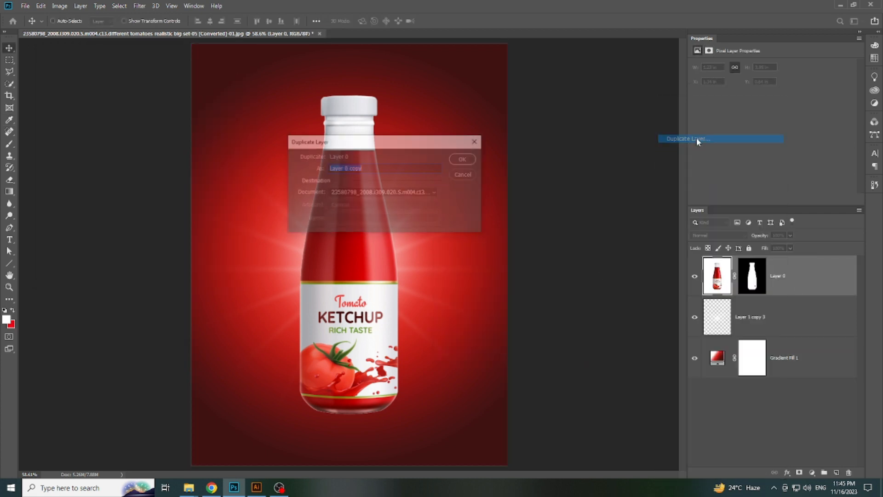
click(475, 157)
key(ctrl+t)
right_click(380, 199)
click(404, 317)
drag(398, 212, 414, 494)
key(Return)
- Fade the bottle's reflection towards the canvas edge with a gradient on its layer mask
click(759, 323)
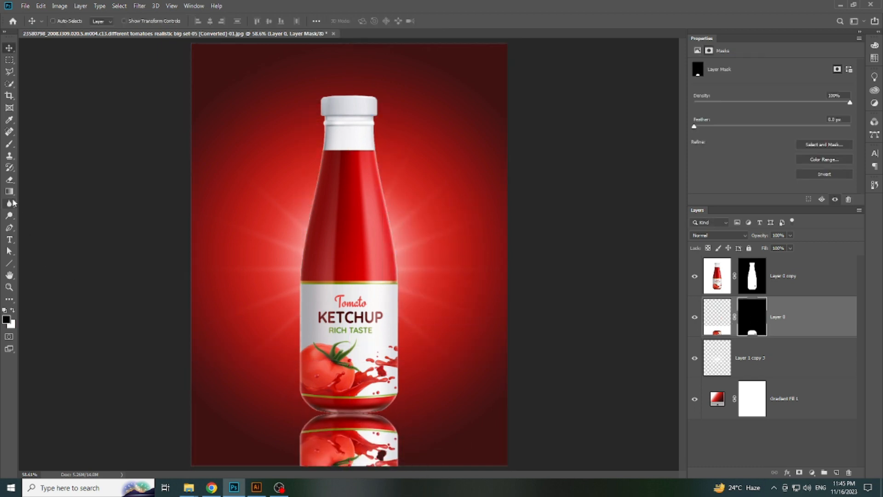
key(g)
drag(359, 350, 359, 348)
key(v)
- Add a new layer above the reflection layer and set the foreground colour to black, 000000
click(799, 333)
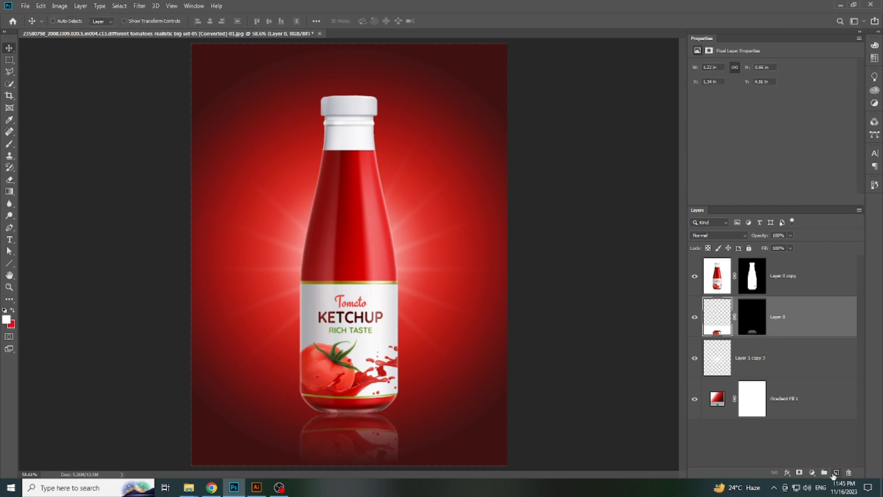
click(835, 474)
click(7, 320)
text(000000)
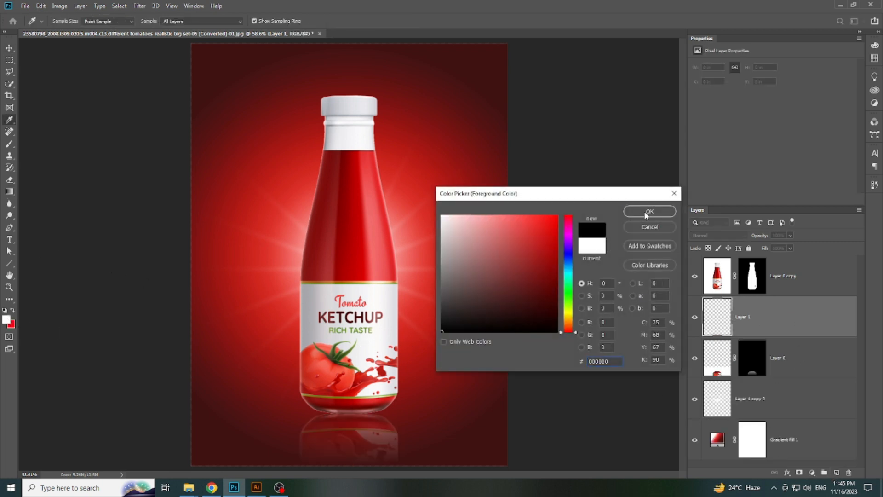
click(647, 214)
- Paint a thin soft shadow under the bottle's base with the flattened brush at size 500
key(b)
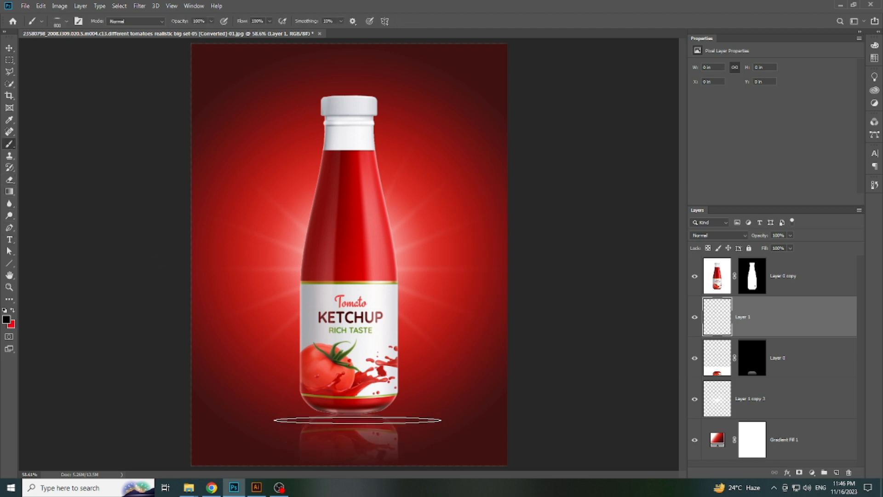
right_click(357, 418)
drag(450, 253, 448, 253)
key(Return)
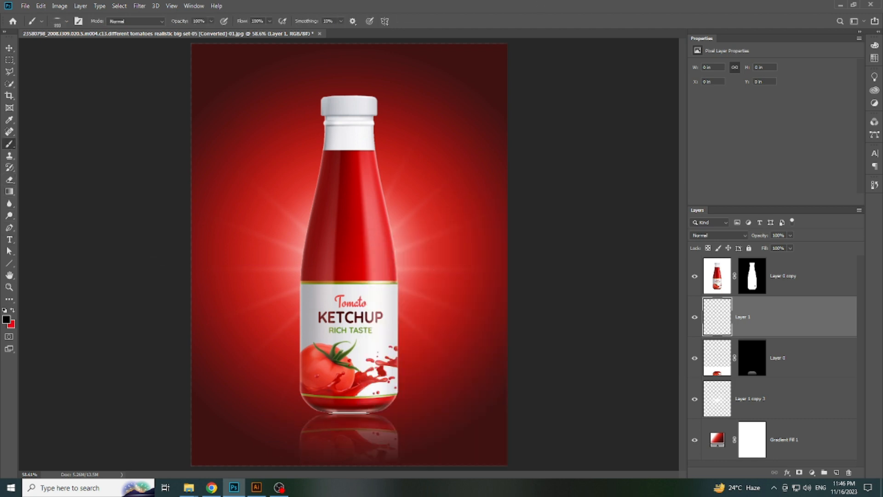
click(349, 413)
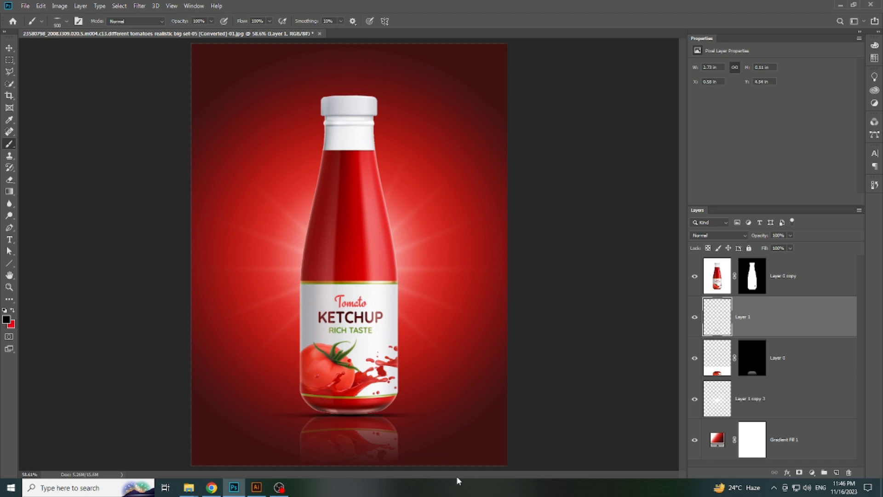
key(v)
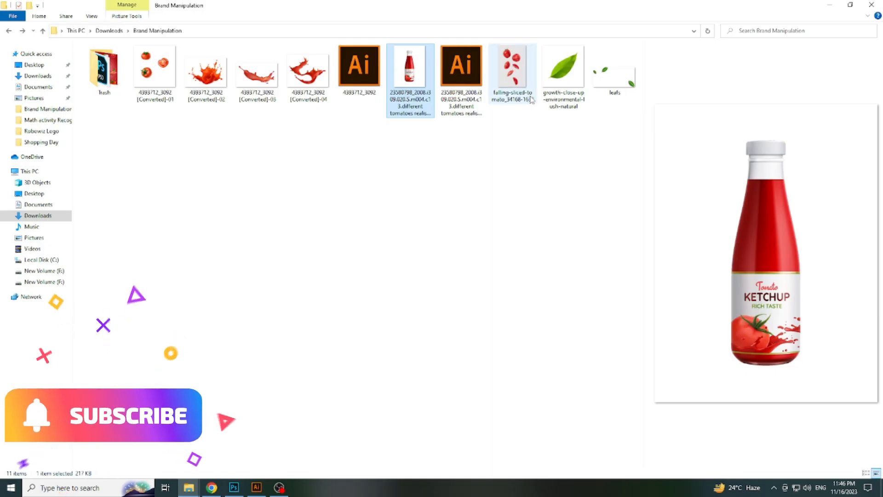
- Open 4393712_3092 [Converted]-01 from the Brand Manipulation folder in Photoshop, then quick-select and copy the halved tomato
click(165, 82)
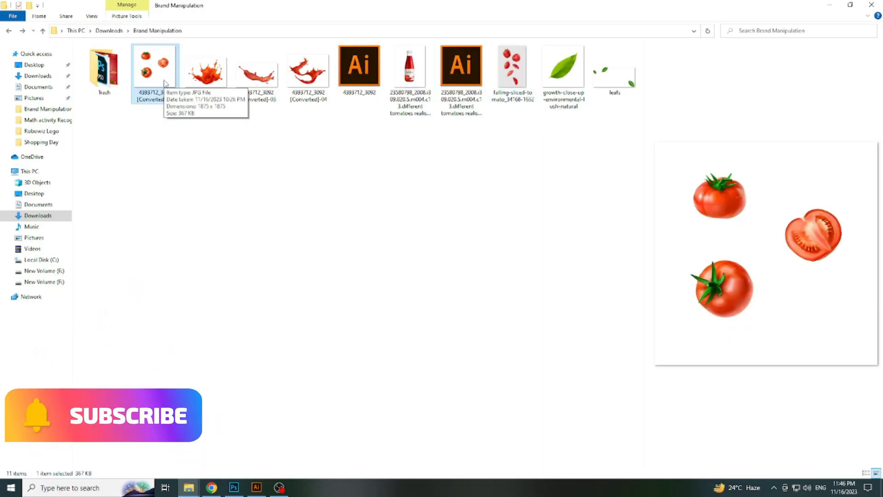
double_click(165, 82)
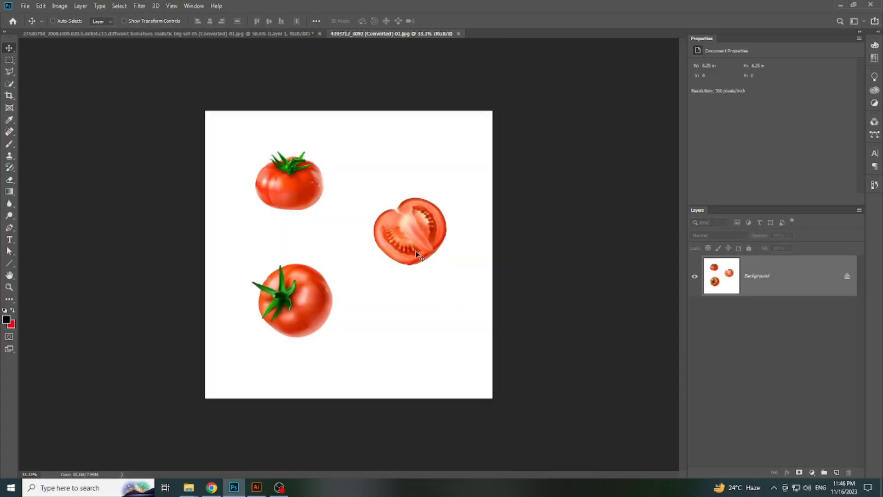
key(m)
key(w)
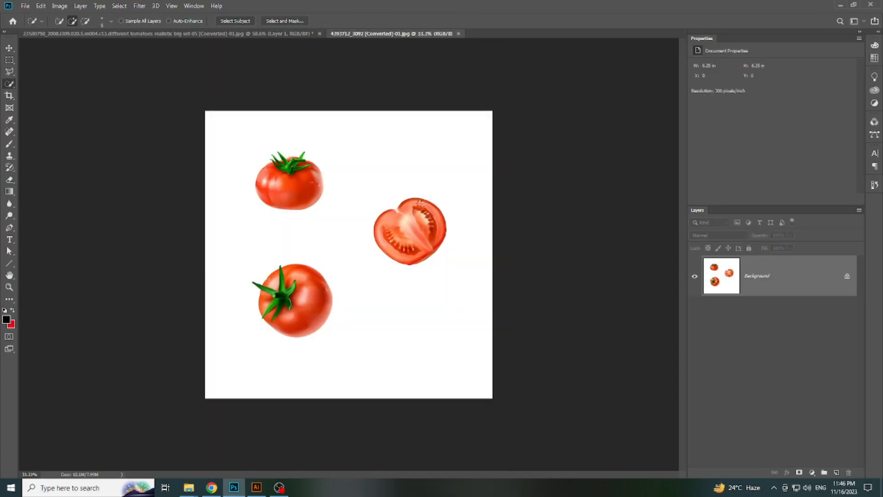
key(ctrl+Tab)
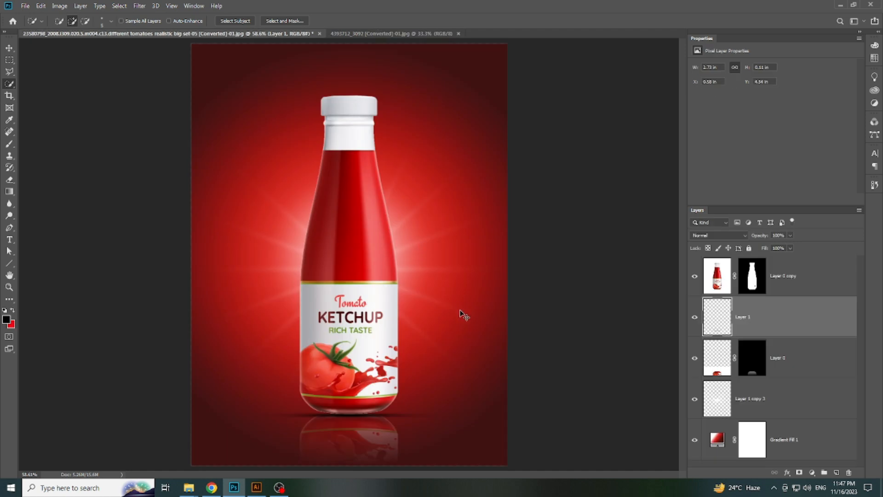
- Paste the halved tomato into the ketchup advertisement and resize it to about 0.86 × 0.8 in beside the bottle cap
key(ctrl+v)
key(v)
drag(410, 286, 472, 166)
key(ctrl+t)
drag(349, 195, 398, 187)
drag(419, 129, 464, 113)
key(Return)
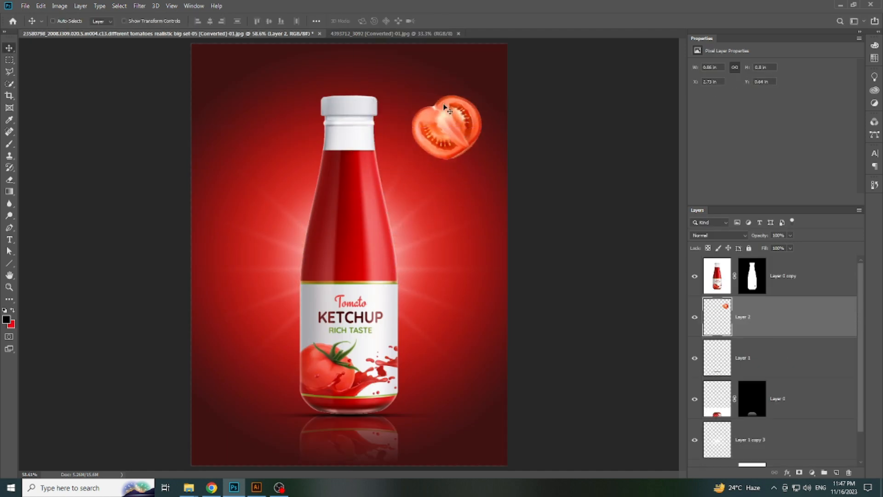
- Move the halved tomato to the left of the bottle's body and enlarge it to about 0.89 × 0.83 in
drag(475, 127, 274, 247)
key(ctrl+t)
drag(283, 278, 286, 279)
key(Return)
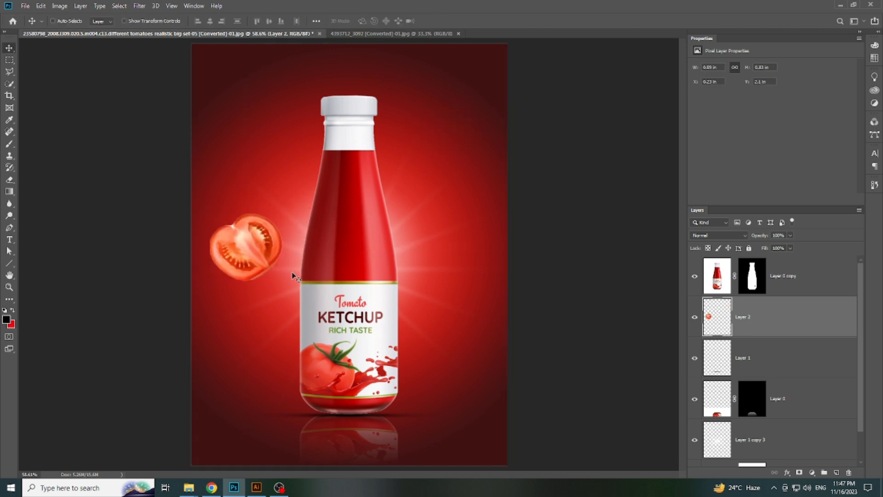
- Quick-select the upper whole tomato in the tomato image
click(416, 33)
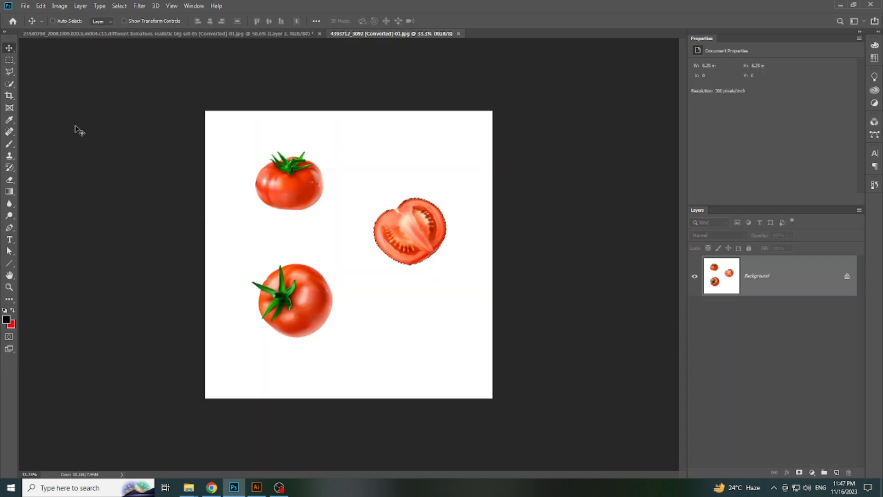
click(11, 86)
key(ctrl+plus)
mouse_move(291, 172)
mouse_down()
mouse_move(268, 134)
mouse_move(273, 125)
mouse_up()
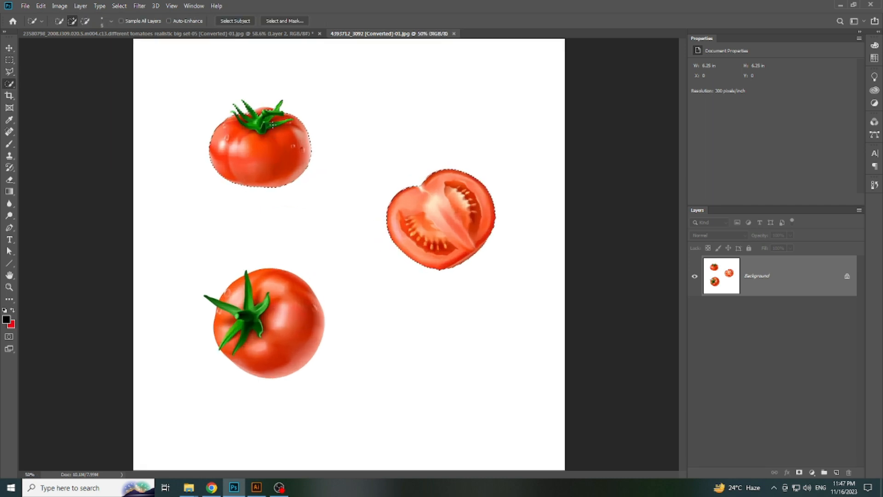
key(ctrl+Tab)
key(v)
key(ctrl+Tab)
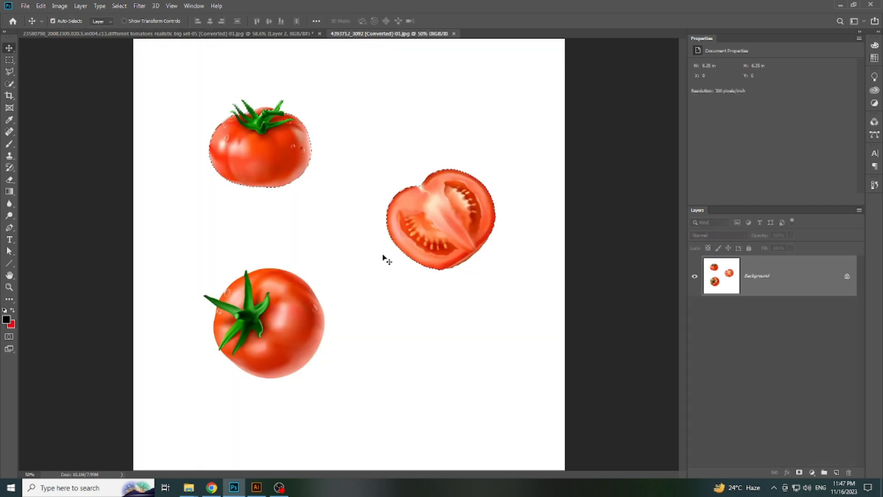
- Remove the halved tomato from the selection and copy only the upper whole tomato for the advertisement
click(9, 84)
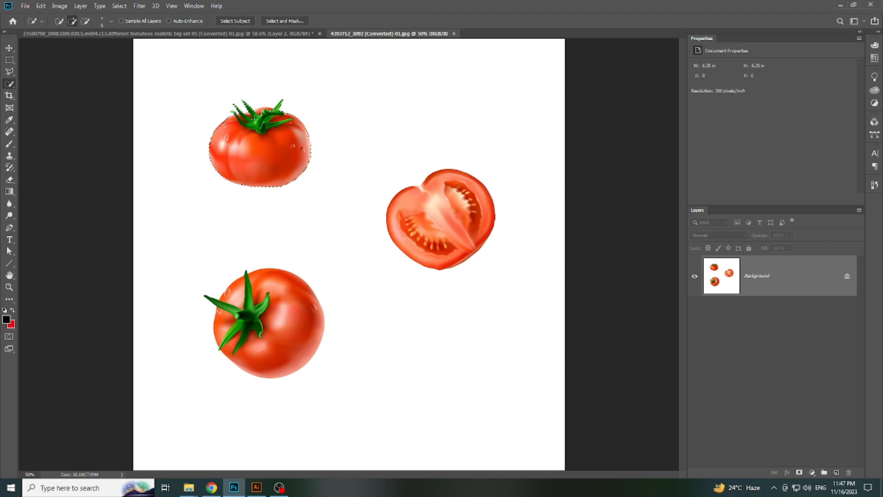
key(ctrl+Tab)
key(ctrl+z)
key(v)
click(375, 258)
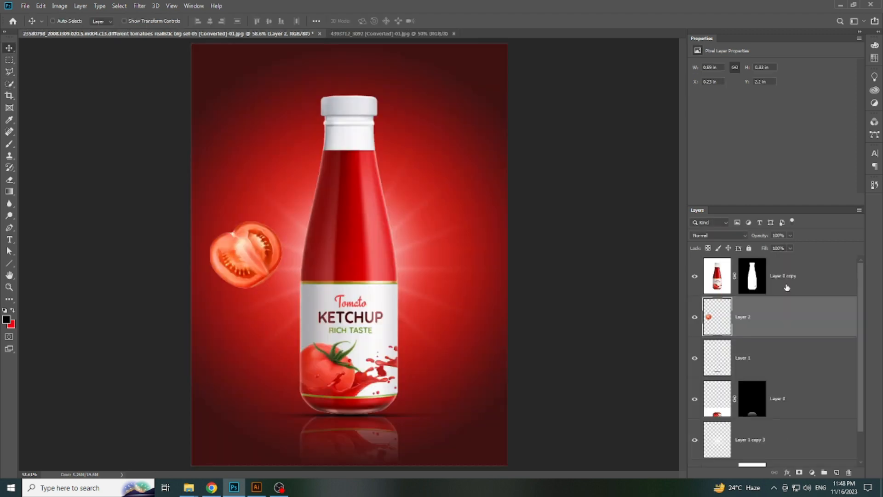
- Paste the whole tomato in front of the bottle and scale it near the canvas's lower-right corner
key(ctrl+v)
drag(382, 269, 458, 374)
key(ctrl+t)
drag(511, 298, 467, 306)
key(Return)
- Shift the whole tomato slightly down, resize it to about 1.11 × 1.03 in and group its layer
drag(449, 378, 450, 392)
key(ctrl+t)
drag(371, 335, 396, 364)
key(Return)
key(ctrl+g)
- Place the splash image 4393712_3092 [Converted]-02 into the advertisement and scale it to about 3.26 × 2.297 in
key(alt+Tab)
drag(206, 74, 382, 241)
key(alt+Tab)
key(Return)
key(ctrl+t)
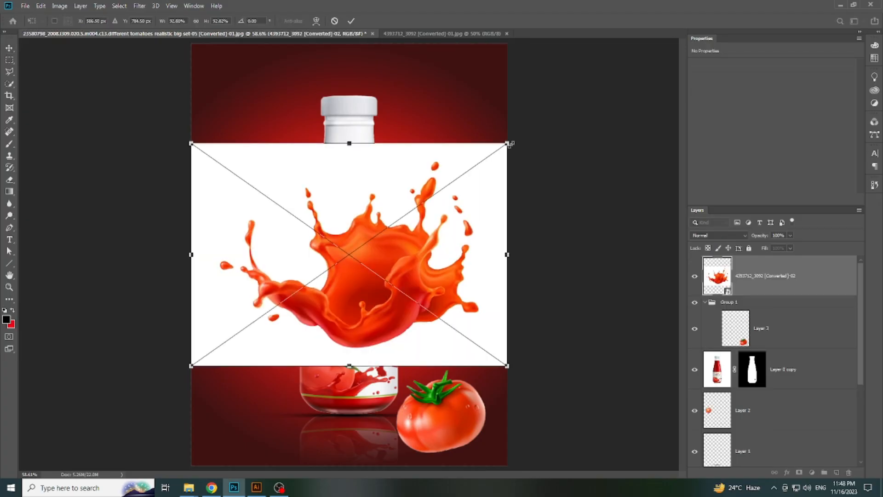
drag(512, 144, 483, 163)
key(Return)
- Mask out the splash's white background using a Subject selection and move the splash to the lower-right corner
click(124, 6)
click(135, 113)
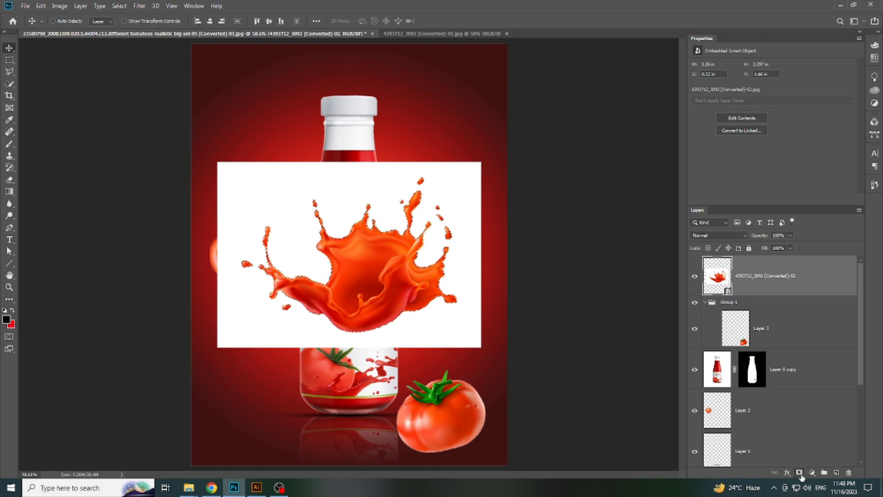
click(800, 472)
drag(389, 271, 466, 406)
- Move the whole tomato's layer above the splash layer and delete the empty group
click(764, 328)
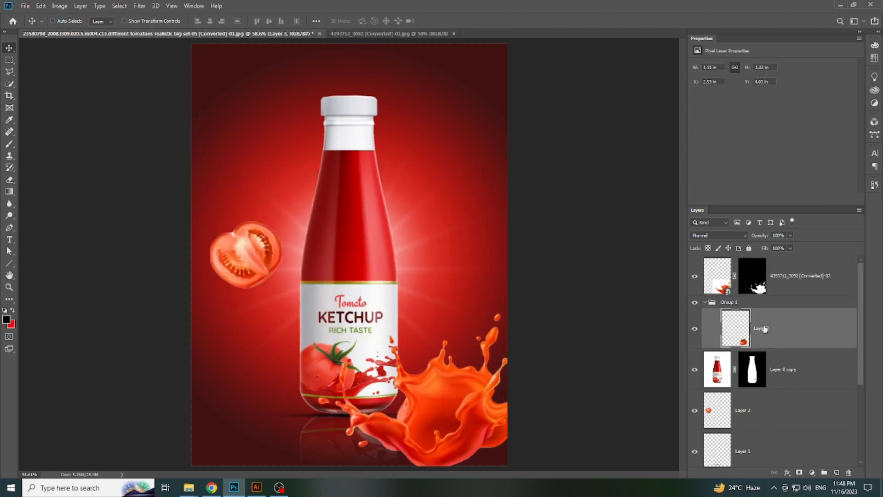
drag(764, 329, 782, 259)
click(742, 344)
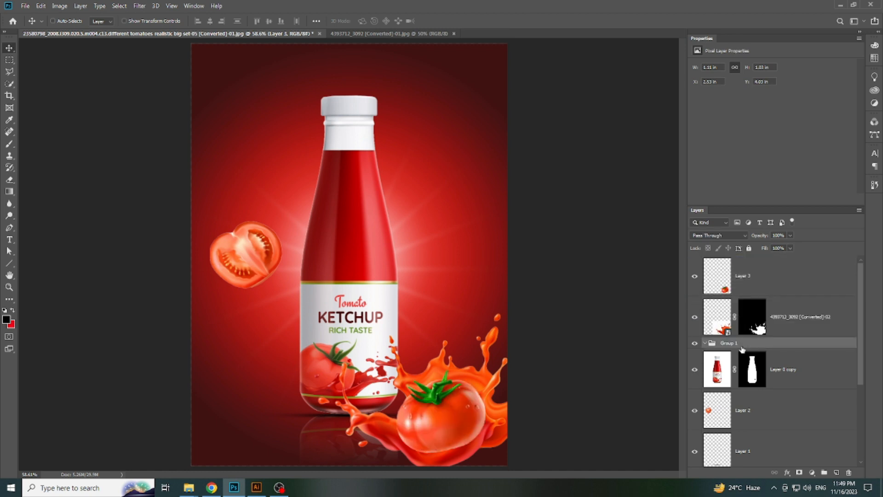
key(Delete)
- Enlarge the whole tomato to about 1.4 × 1.3 in and position it inside the splash
click(782, 285)
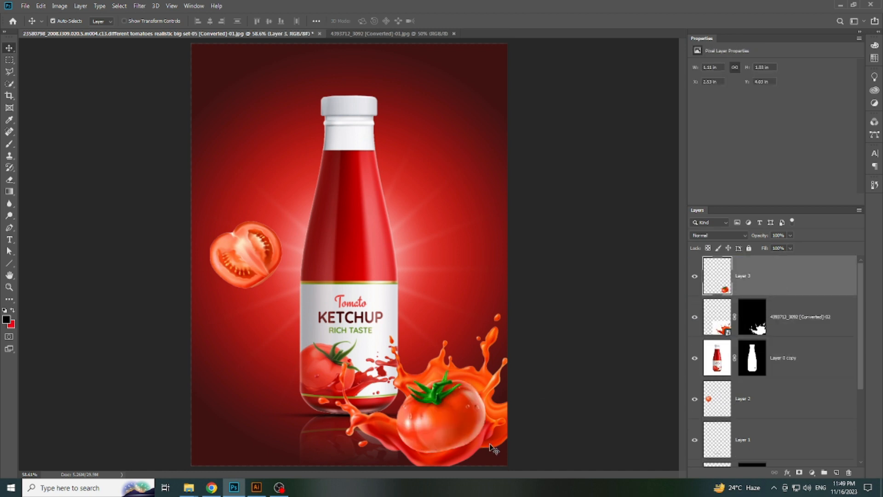
key(ctrl+t)
drag(487, 369, 516, 360)
mouse_move(481, 396)
mouse_down()
mouse_move(479, 373)
mouse_move(481, 382)
mouse_up()
drag(503, 337, 479, 362)
key(Return)
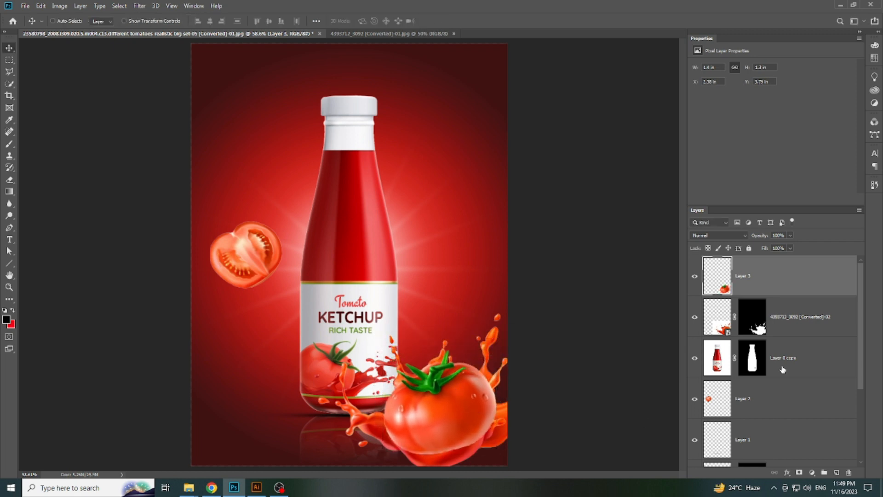
- Hide the whole tomato and quick-select the front rim of the splash that should overlap it
click(751, 327)
click(695, 276)
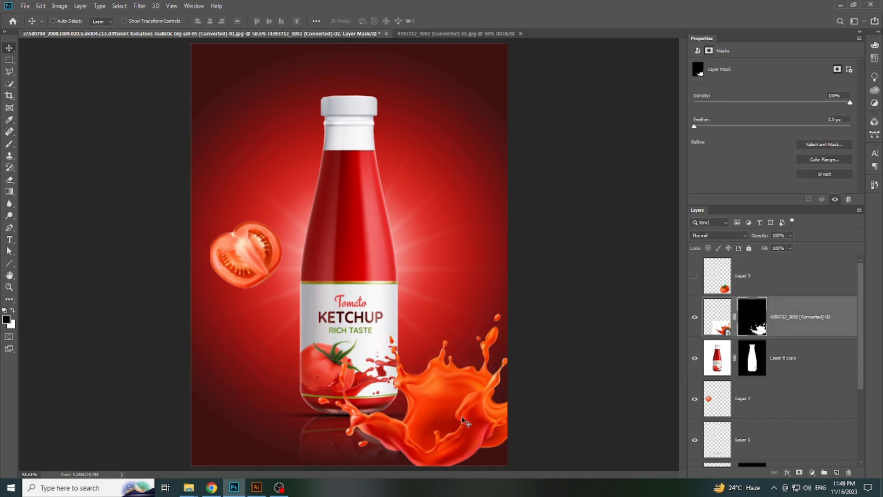
key(w)
scroll(440, 378, up, 3)
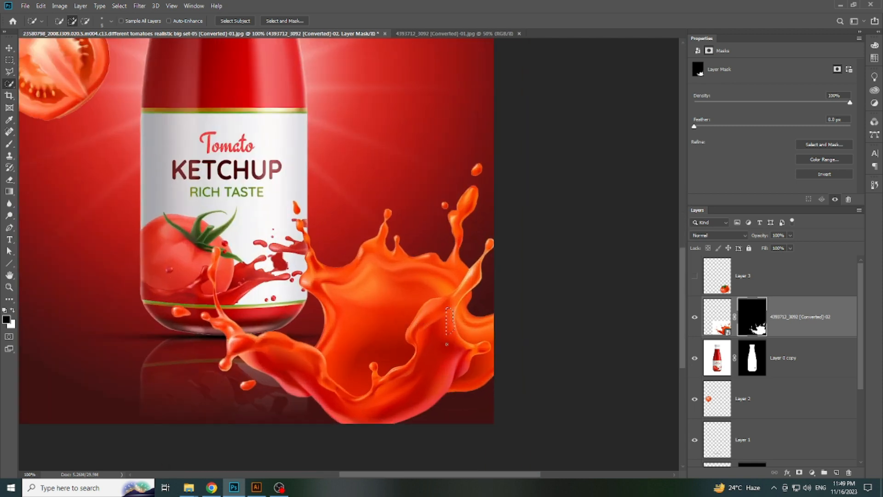
mouse_move(446, 344)
mouse_down()
mouse_move(429, 379)
mouse_move(351, 406)
mouse_move(312, 372)
mouse_move(347, 325)
mouse_move(330, 306)
mouse_move(356, 328)
mouse_up()
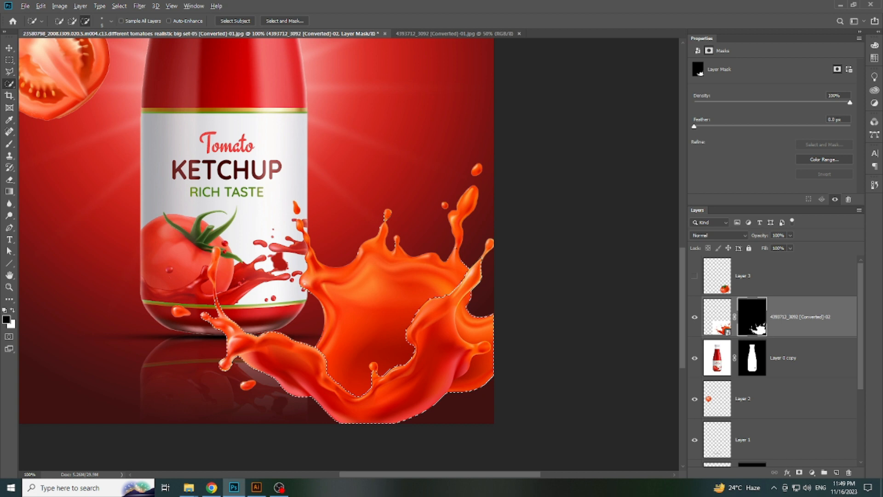
key(bracketright)
key(bracketright)
key(bracketright)
key(bracketright)
key(bracketright)
key(bracketright)
key(bracketright)
key(bracketright)
key(bracketright)
key(bracketright)
key(bracketright)
key(bracketright)
- Show the tomato layer again and mask it with the inverted selection so the splash's front rim covers it
click(695, 276)
click(755, 275)
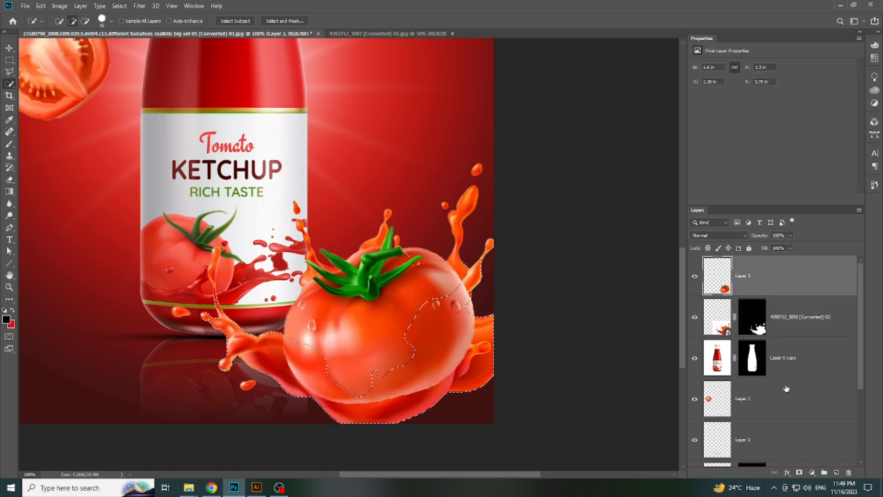
click(800, 473)
key(v)
key(ctrl+i)
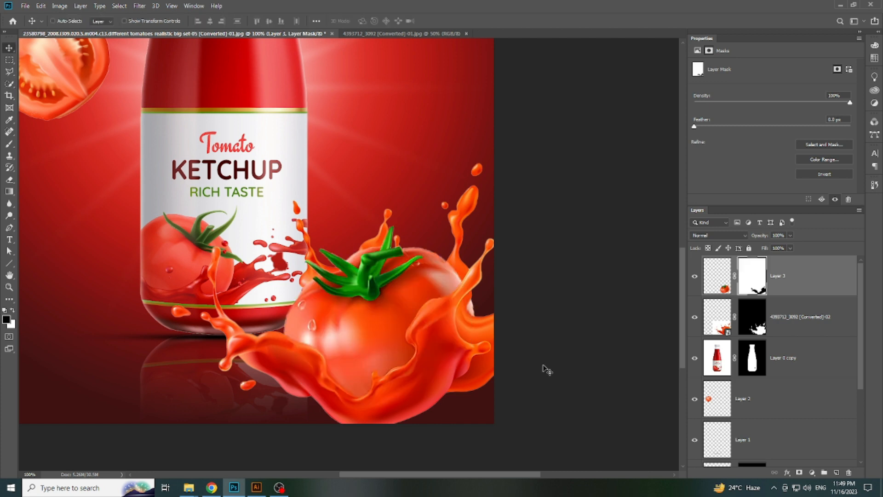
- Scale down the masked tomato and splash together and fit them into the canvas's lower-right corner
ctrl+shift+click(430, 327)
key(ctrl+t)
drag(129, 136, 217, 198)
scroll(322, 287, down, 4)
key(shift+Right)
drag(351, 327, 355, 330)
key(Return)
right_click(365, 331)
click(378, 339)
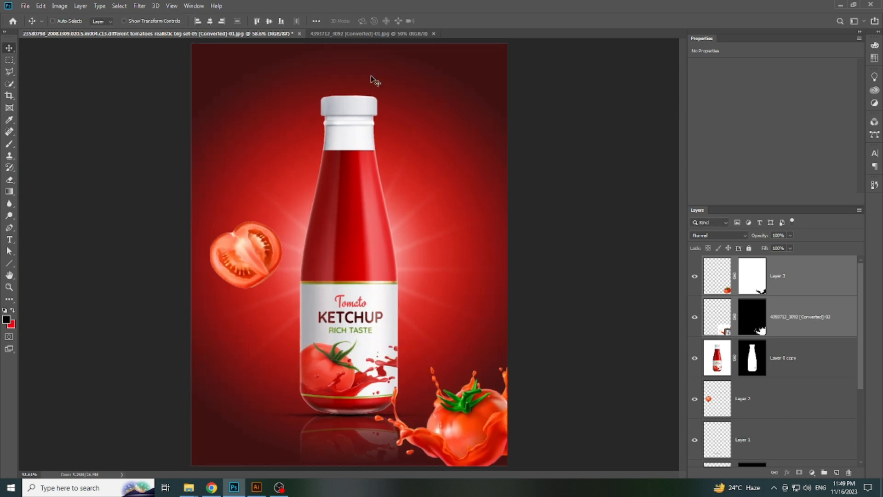
- Quick-select and copy the lower whole tomato in the tomato image
key(ctrl+Tab)
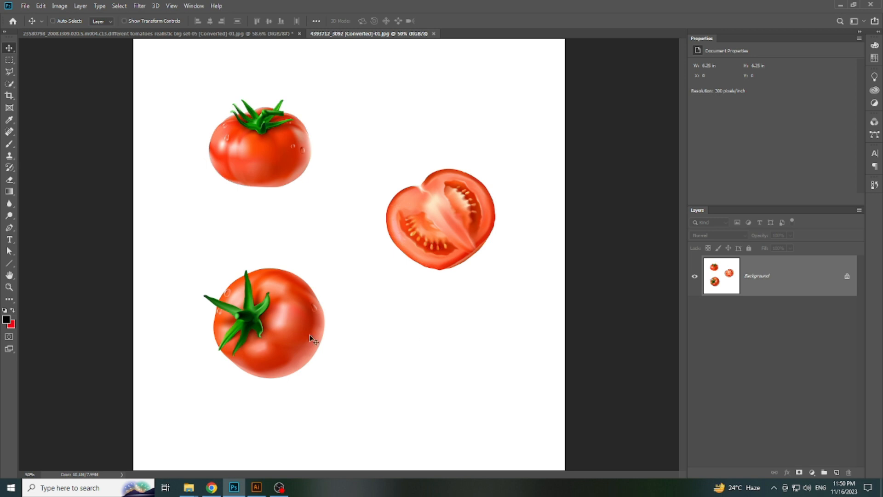
key(w)
drag(231, 298, 227, 312)
key(ctrl+Tab)
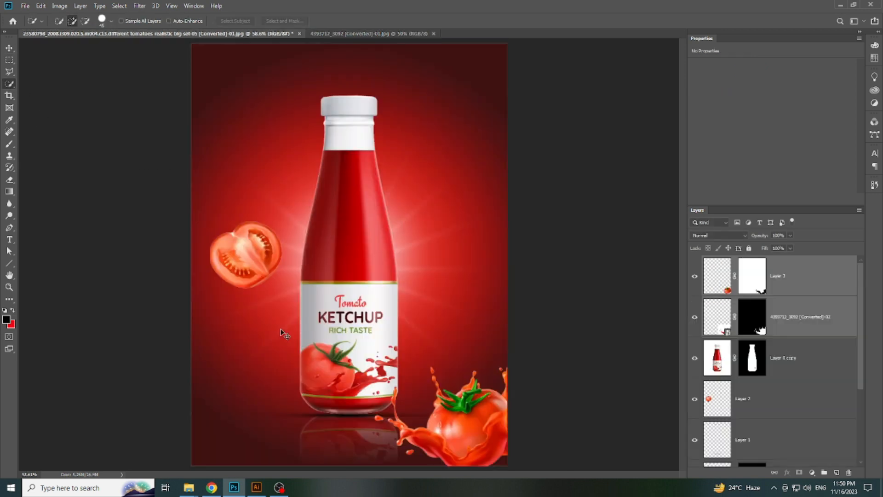
- Paste the tomato behind the bottle, resize it to about 1.07 × 1.04 in and place it across the canvas's upper-left corner
click(785, 396)
key(ctrl+v)
key(v)
drag(417, 276, 298, 115)
key(ctrl+t)
key(Return)
key(ctrl+t)
drag(306, 167, 263, 143)
key(Return)
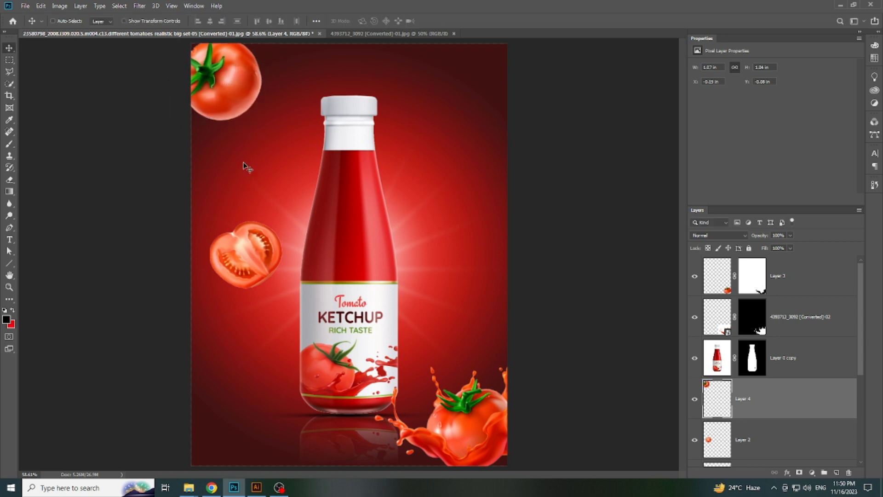
- Open the falling-sliced-tomato_34168-1632 image from the Brand Manipulation folder in Photoshop
click(189, 489)
click(147, 450)
drag(515, 76, 503, 32)
key(alt+Tab)
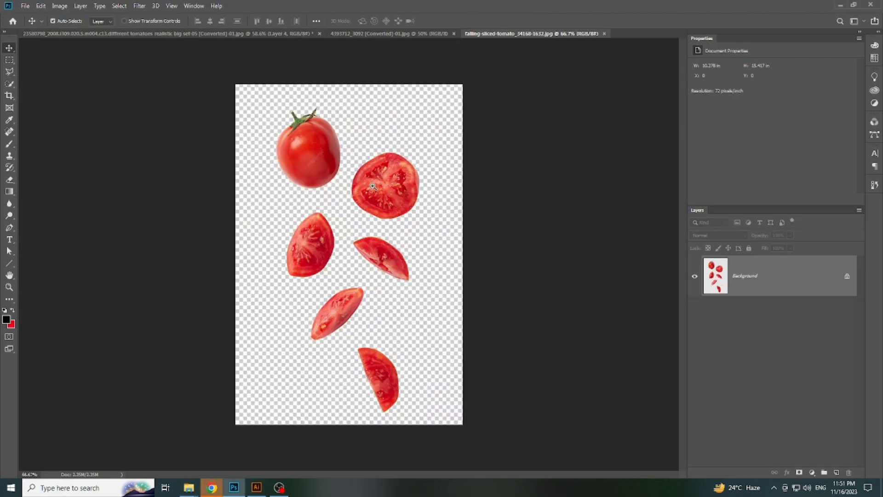
- Copy the round tomato slice with a rectangular selection and paste it into the ketchup advertisement, to the right of the bottle's cap
ctrl+click(375, 188)
click(10, 60)
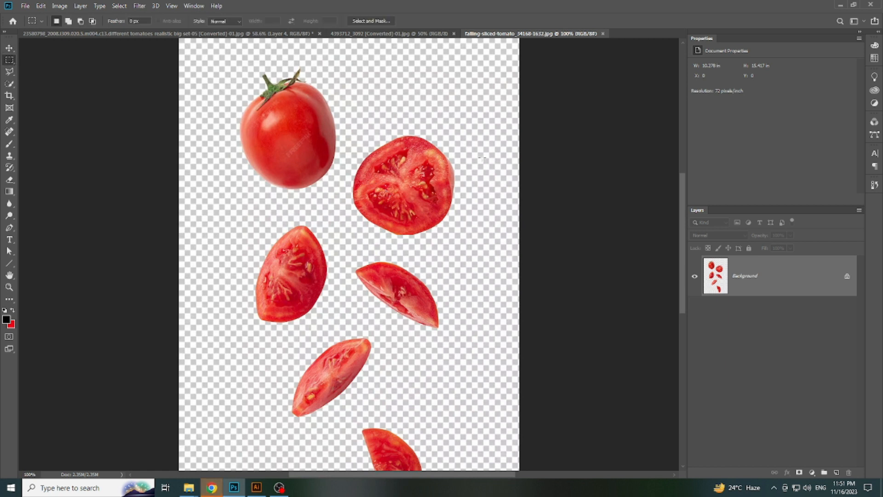
drag(364, 240, 349, 239)
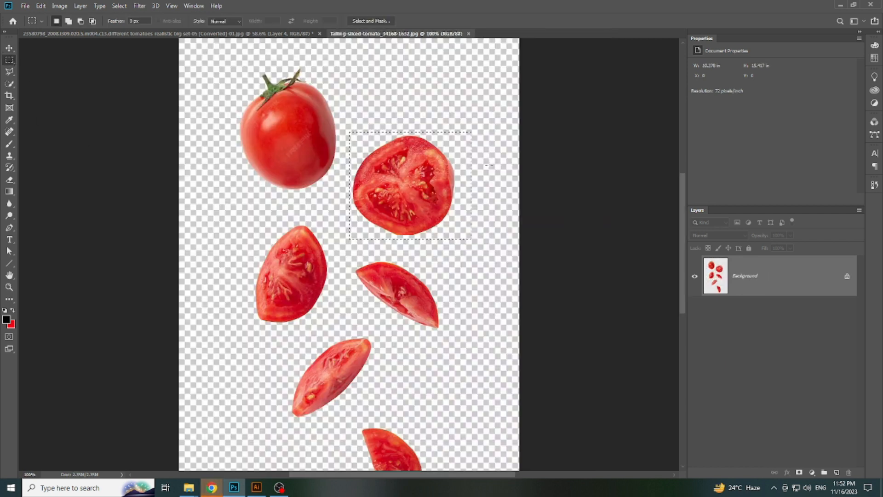
key(ctrl+Tab)
key(ctrl+v)
key(v)
drag(390, 289, 495, 156)
scroll(460, 124, up, 4)
drag(458, 124, 424, 254)
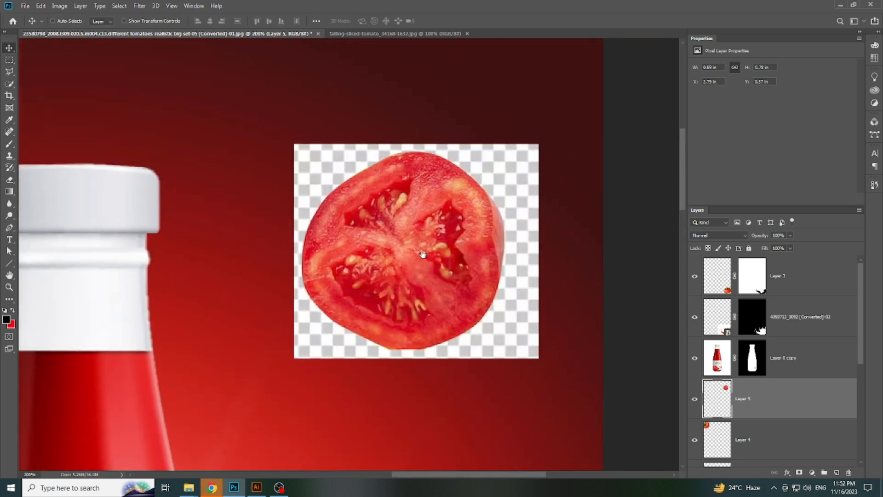
- Quick-select the checkered background around the pasted round tomato slice and delete it
click(9, 83)
mouse_move(516, 332)
mouse_down()
mouse_move(509, 357)
mouse_move(345, 360)
mouse_up()
drag(332, 155, 393, 138)
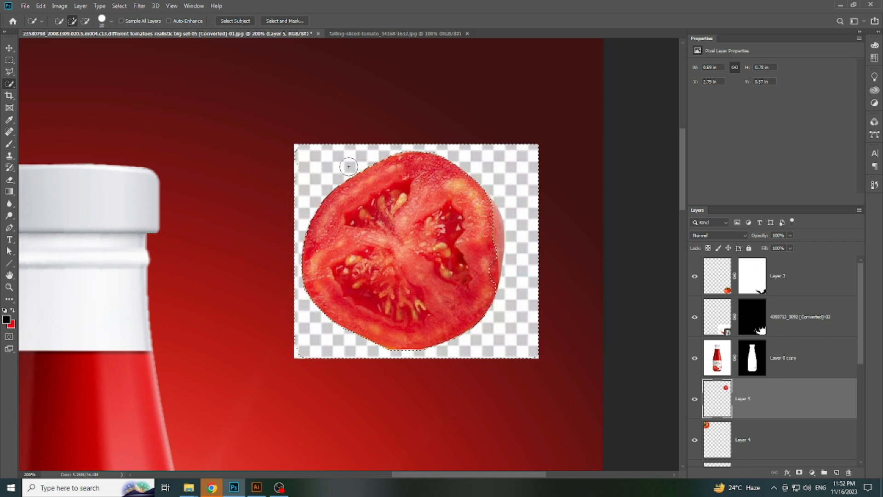
key(alt)
drag(485, 275, 490, 276)
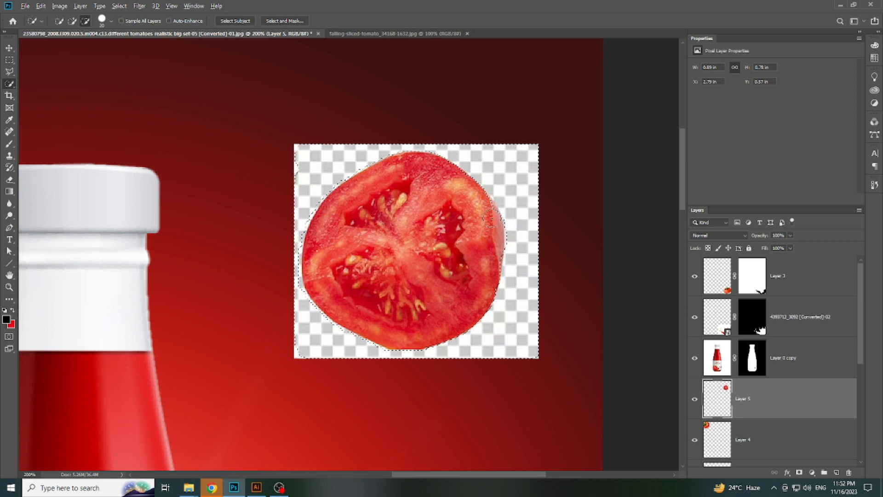
key(Delete)
key(ctrl+d)
- Erase the leftover background fragments around the round tomato slice and clean up its edge
key(e)
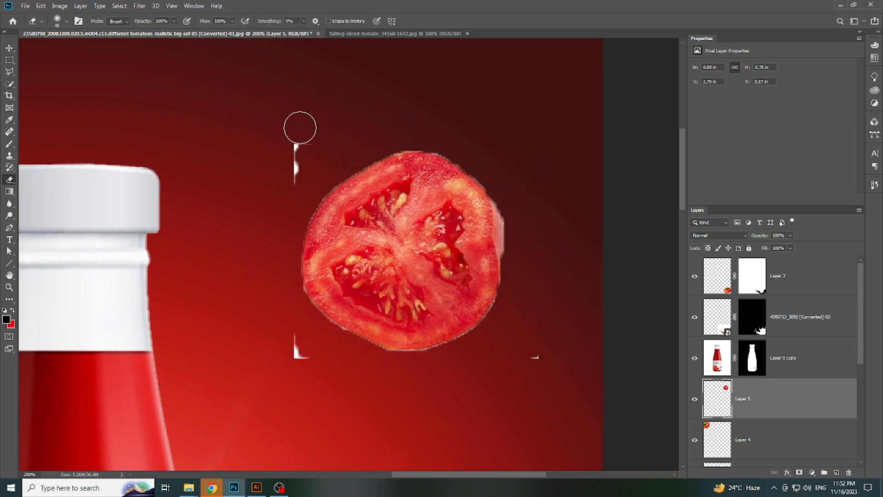
click(296, 366)
right_click(295, 365)
click(364, 338)
click(379, 197)
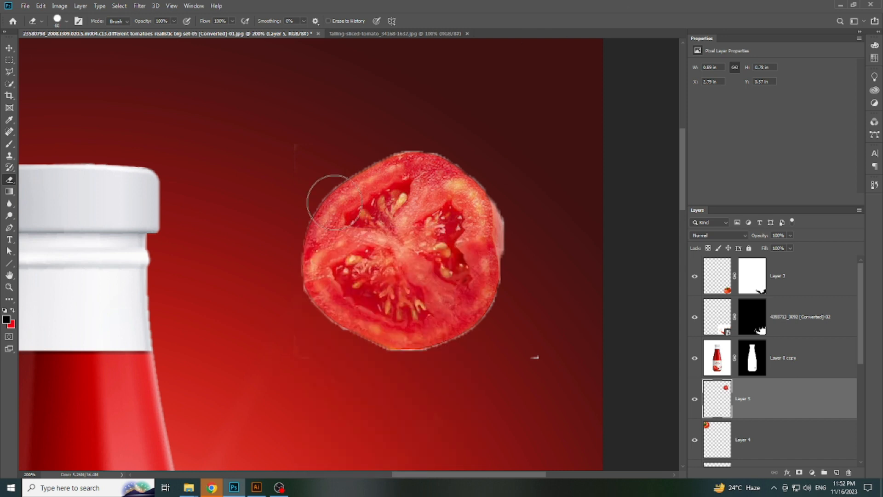
ctrl+click(726, 394)
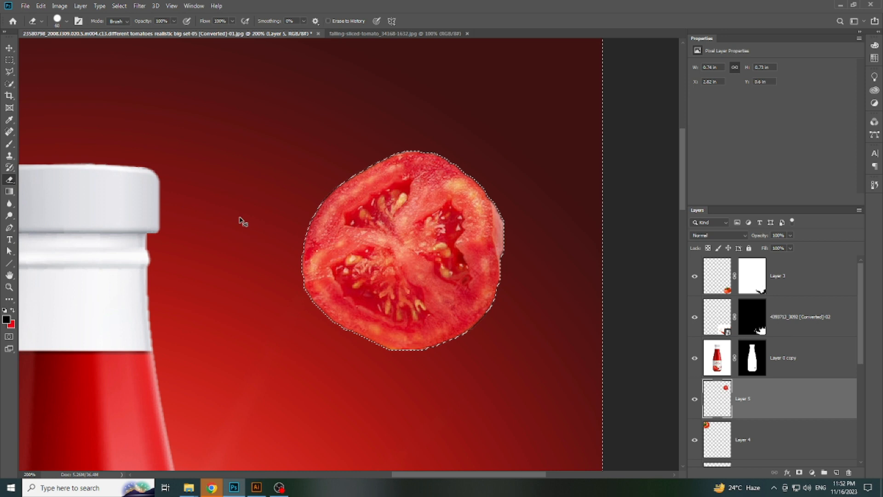
key(ctrl+d)
key(v)
key(ctrl+0)
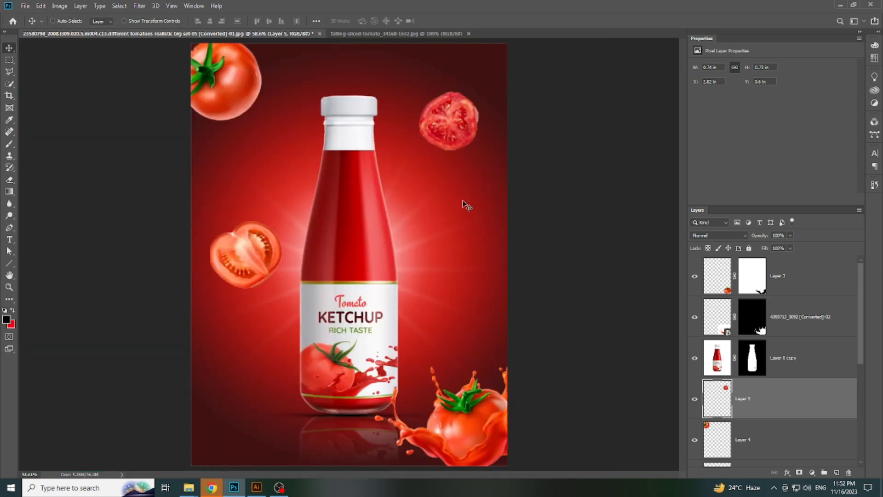
- Quick-select and copy the narrow diagonal tomato wedge from the falling-tomato image and place it in the advertisement's lower-left area
key(ctrl+Tab)
scroll(451, 319, down, 3)
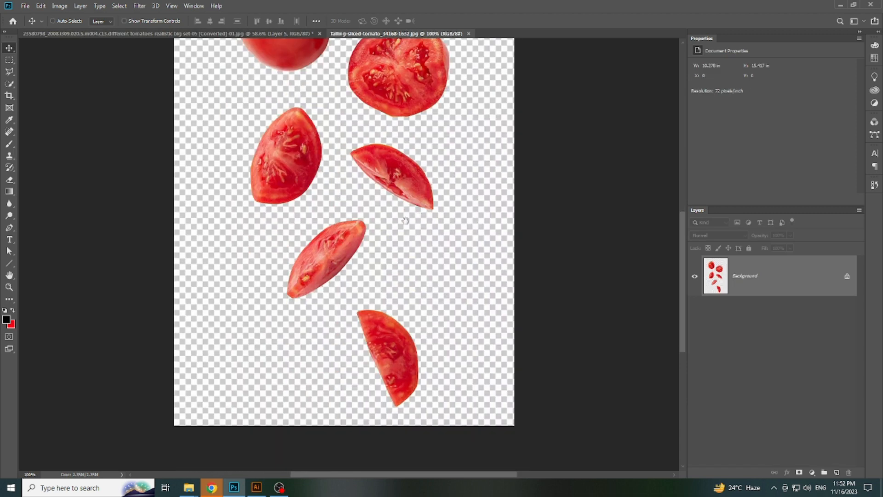
key(w)
key(ctrl+c)
key(ctrl+Tab)
key(ctrl+v)
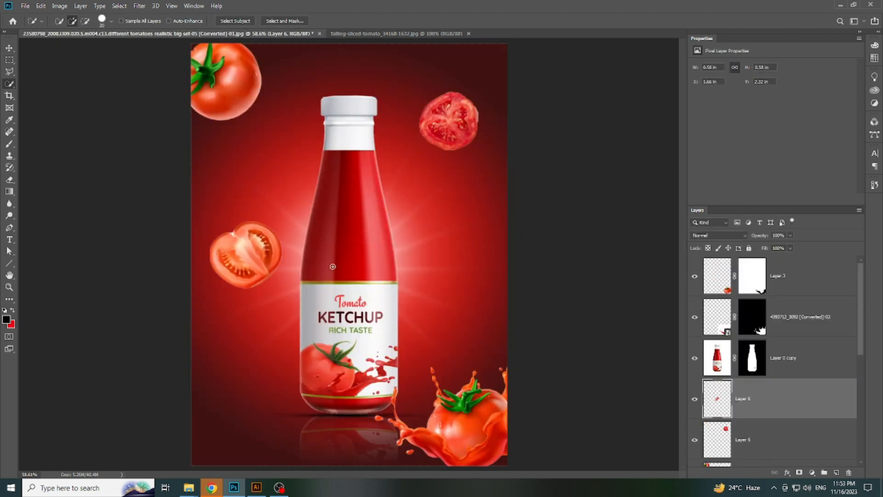
key(v)
mouse_move(386, 256)
mouse_down()
mouse_move(271, 366)
mouse_move(269, 383)
mouse_up()
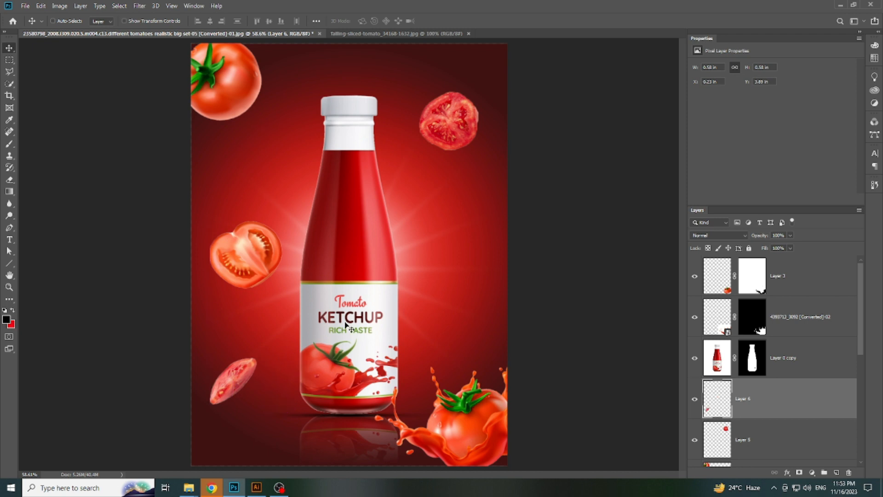
- Place the leafs image from the Brand Manipulation folder behind the bottle, sized to about 3.7 × 1.78 in
mouse_move(201, 487)
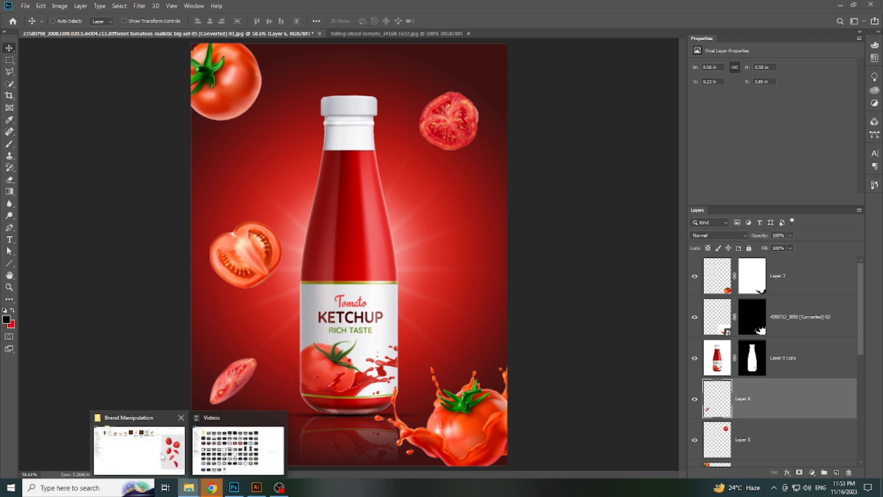
click(140, 449)
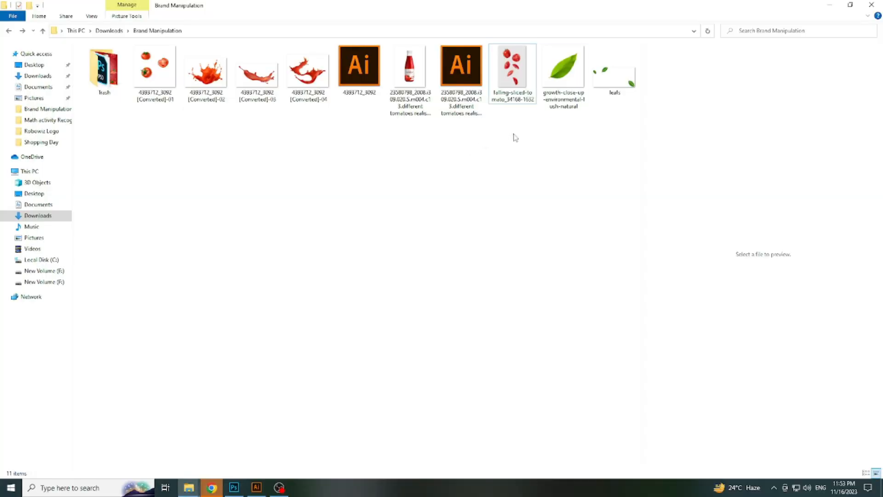
click(625, 79)
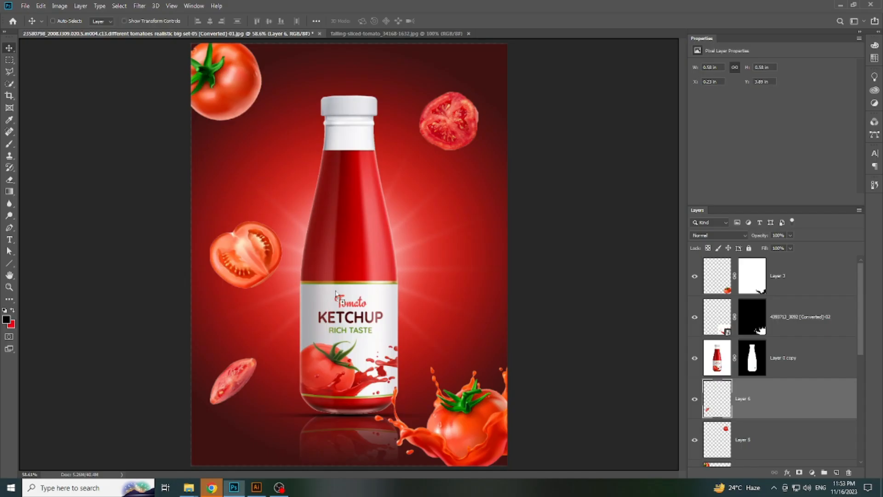
drag(336, 295, 408, 263)
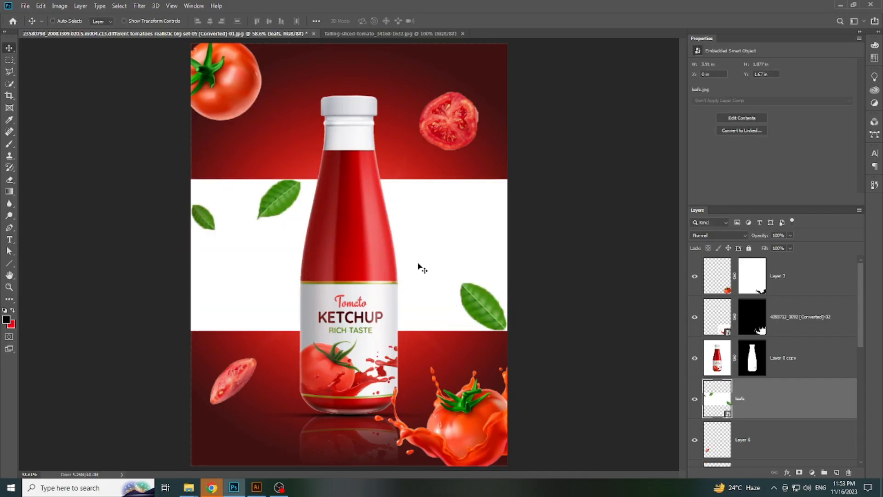
key(Return)
- Select the white background of the leaves image with the Magic Wand and hide it with an inverted layer mask
key(w)
key(shift+w)
click(257, 265)
key(Delete)
key(Return)
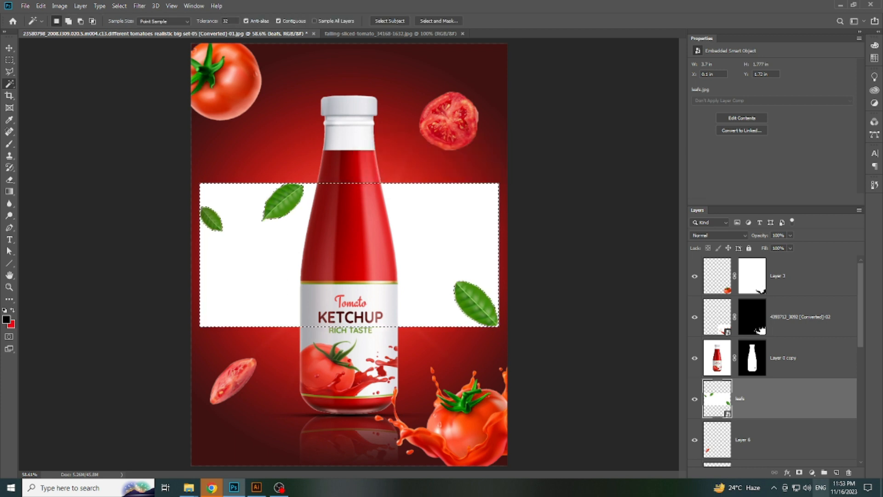
click(799, 472)
key(ctrl+i)
- Move the masked leaves up to a Y position of 1.14 in
key(ctrl+t)
drag(419, 259, 420, 212)
key(Return)
- Hide the remaining traces of the leaves image's background by cleaning its layer mask with the Brush
key(m)
drag(474, 278, 130, 318)
key(ctrl+d)
key(b)
right_click(450, 294)
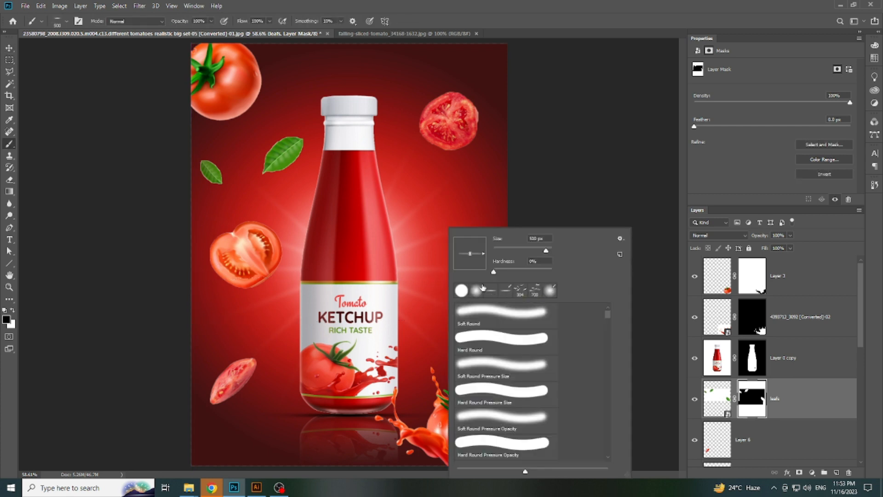
drag(523, 253, 516, 254)
key(Return)
drag(455, 280, 505, 282)
right_click(434, 277)
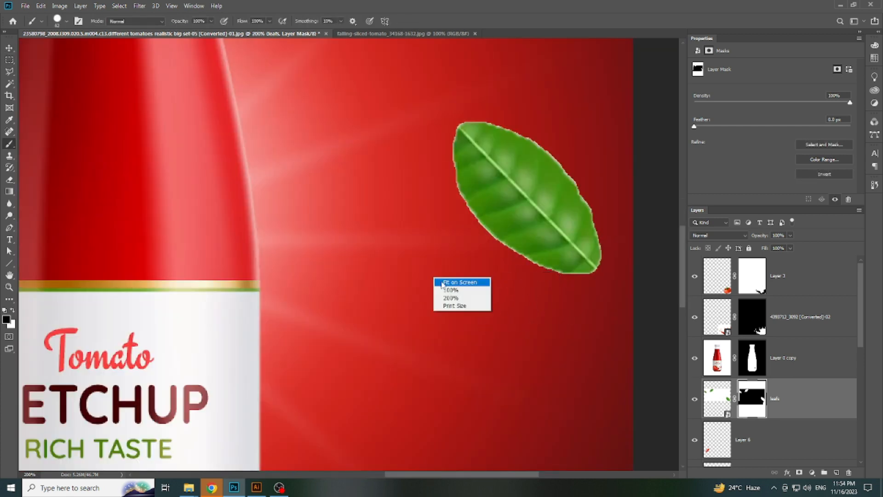
click(449, 282)
- Quick-select the leaf to the right of the bottle and copy it to a new layer
key(v)
click(9, 86)
right_click(10, 86)
click(45, 94)
mouse_move(464, 246)
mouse_down()
mouse_move(488, 270)
mouse_move(245, 421)
mouse_up()
key(ctrl+j)
- Rotate and enlarge the copied leaf and place it across the canvas's lower-left corner
key(v)
key(ctrl+t)
drag(282, 388, 253, 380)
drag(277, 416, 227, 429)
key(Return)
key(ctrl+t)
drag(279, 441, 264, 399)
key(Return)
- Apply a Gaussian Blur to the leaf in the canvas's lower-left corner
click(140, 5)
mouse_move(155, 116)
click(290, 142)
click(184, 72)
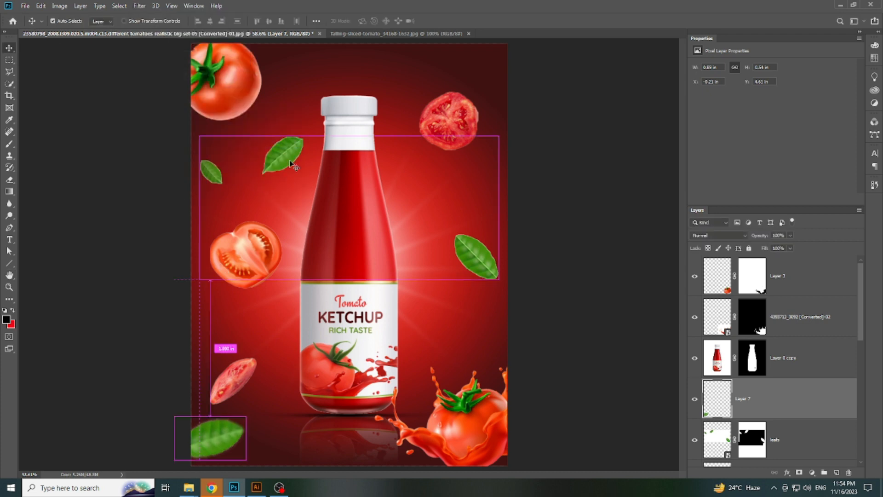
- Apply a Gaussian Blur to the round tomato slice beside the bottle's cap
ctrl+click(439, 127)
click(139, 5)
mouse_move(151, 116)
click(269, 145)
click(185, 73)
- Place the 4393712_3092 [Converted]-03 ketchup splash above Layer 7, behind the bottle, sized to about 3.79 × 2.16 in
click(812, 284)
click(805, 324)
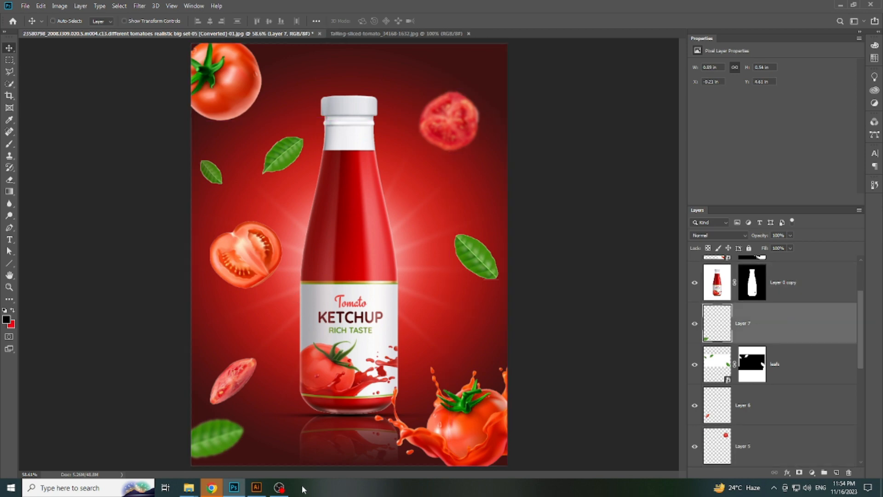
click(189, 488)
click(145, 444)
drag(272, 91, 378, 256)
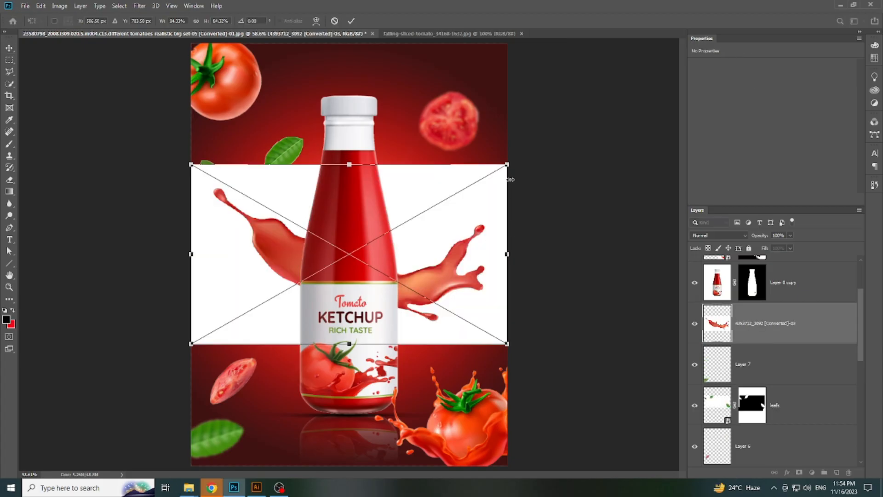
key(Return)
- Mask out the splash's white background and scale the splash to about 3.87 × 2.20 in
click(119, 6)
click(138, 112)
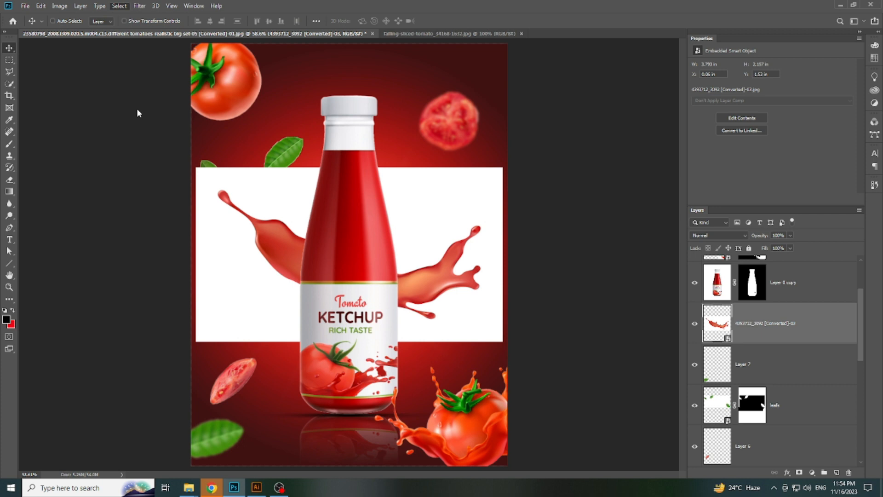
click(799, 473)
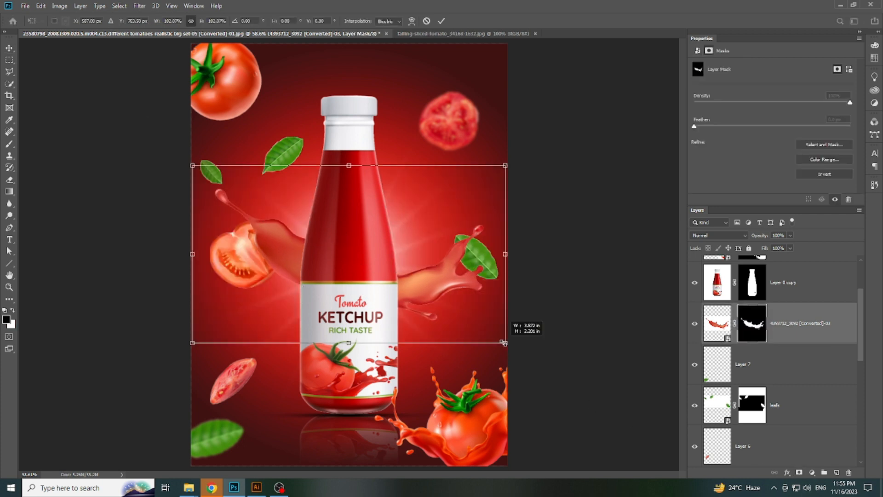
- Copy the leaf at the bottle's right to a layer above the ketchup splash and nudge the lower-left tomato wedge up
click(725, 389)
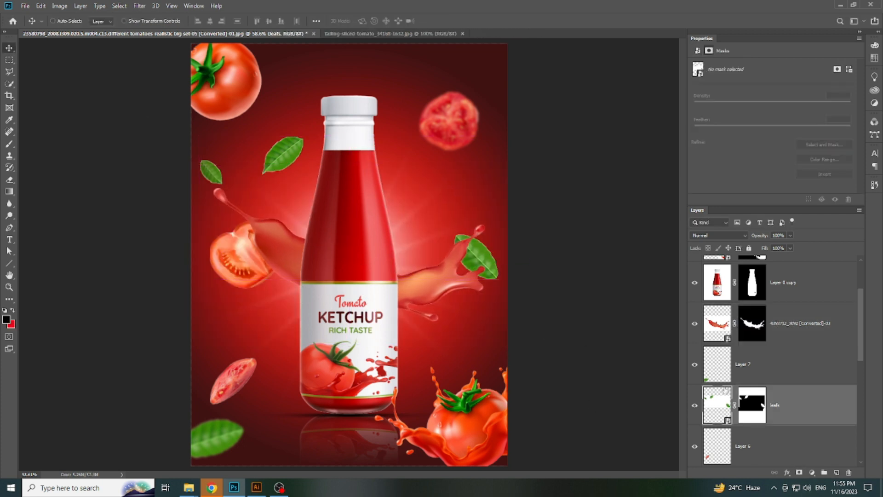
click(9, 84)
key(ctrl+j)
key(v)
drag(733, 411, 773, 309)
right_click(364, 251)
click(369, 256)
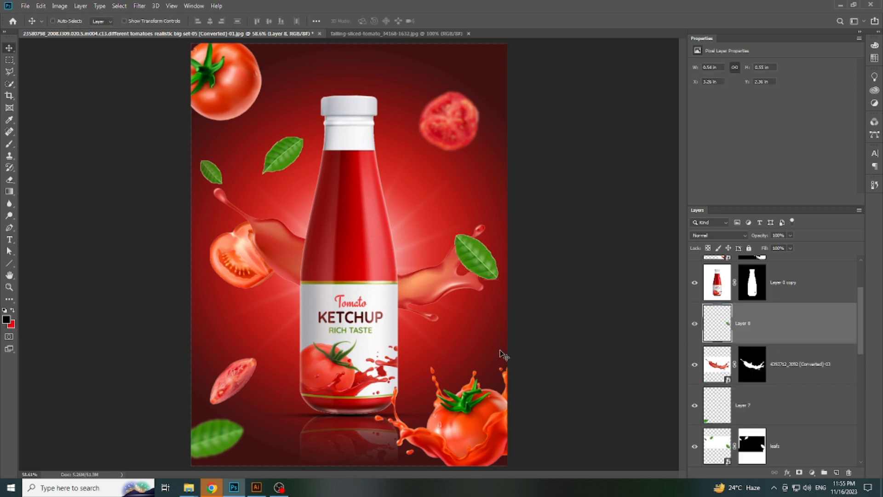
drag(234, 376, 239, 362)
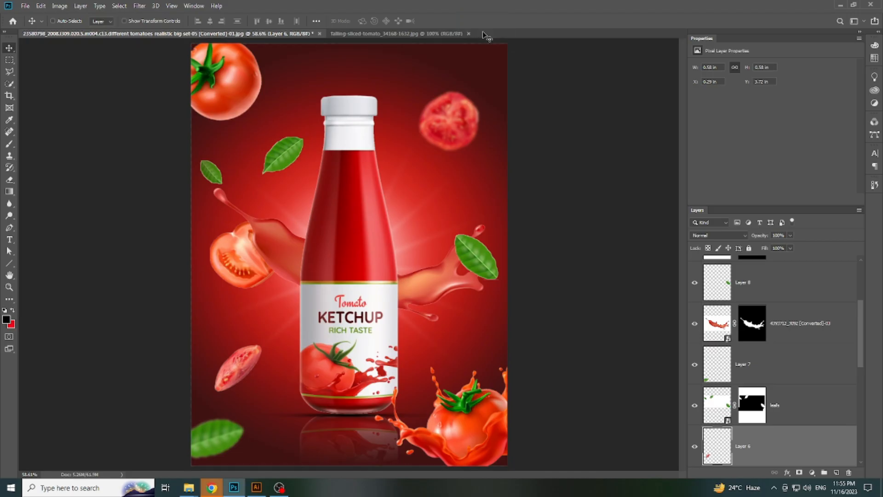
- Copy the wide tomato wedge from the falling-tomato image and place it at the advertisement's left edge, behind the small leaf
click(460, 33)
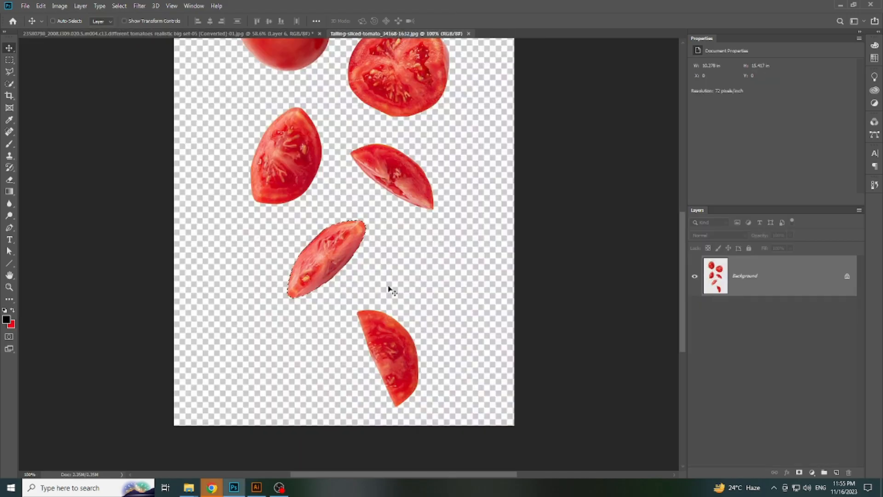
click(9, 84)
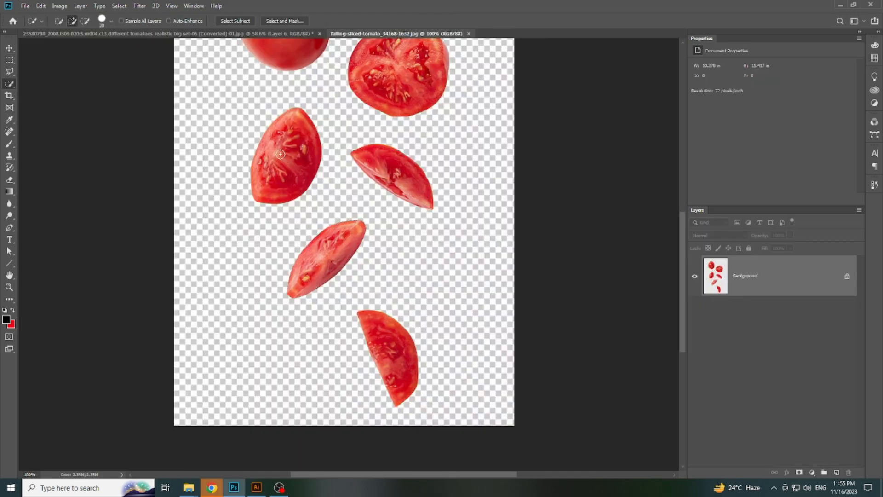
key(ctrl+c)
click(113, 34)
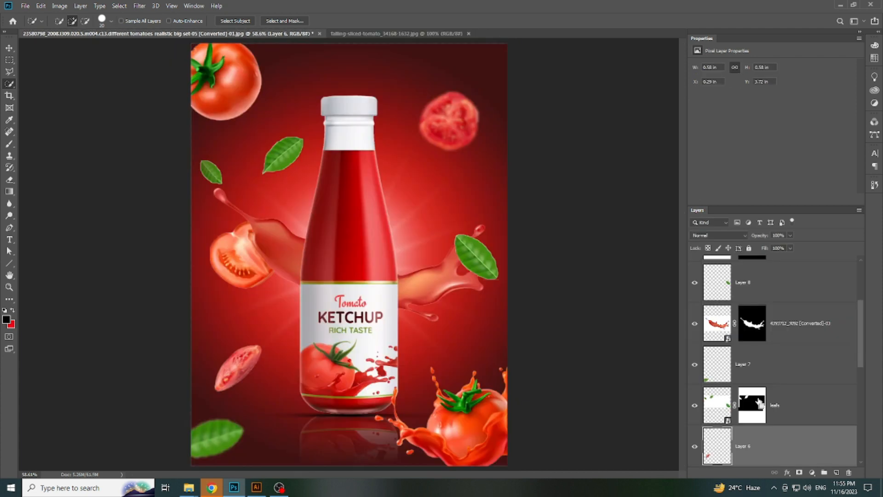
key(ctrl+v)
key(v)
drag(331, 310, 209, 236)
- Quick-select the small leaf, copy it to a new layer and move it to the canvas's upper edge beside the whole tomato
ctrl+click(463, 259)
key(w)
key(ctrl+j)
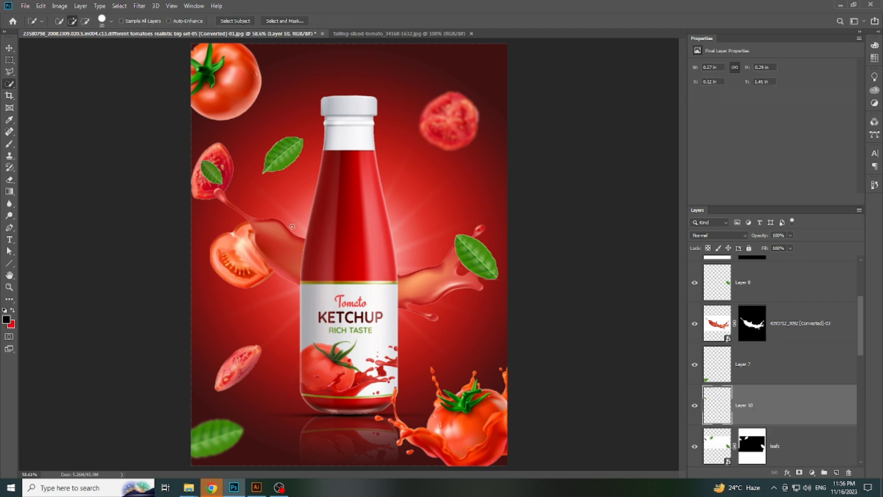
key(v)
drag(267, 211, 375, 94)
- Apply a Gaussian Blur to the small leaf at the canvas's upper edge
click(134, 6)
mouse_move(161, 103)
click(281, 112)
click(183, 73)
- Hide the original small leaf over the tomato wedge by painting black on the leafs layer mask
ctrl+click(212, 177)
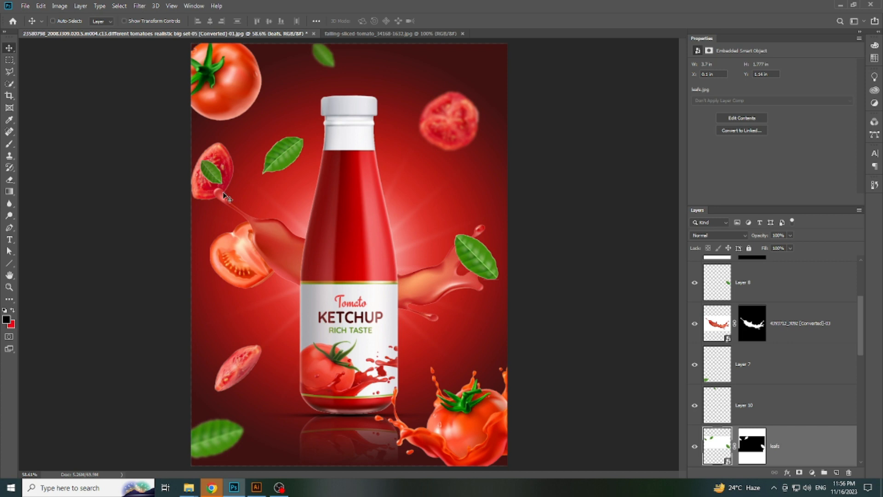
key(b)
click(751, 445)
drag(224, 182, 203, 164)
key(v)
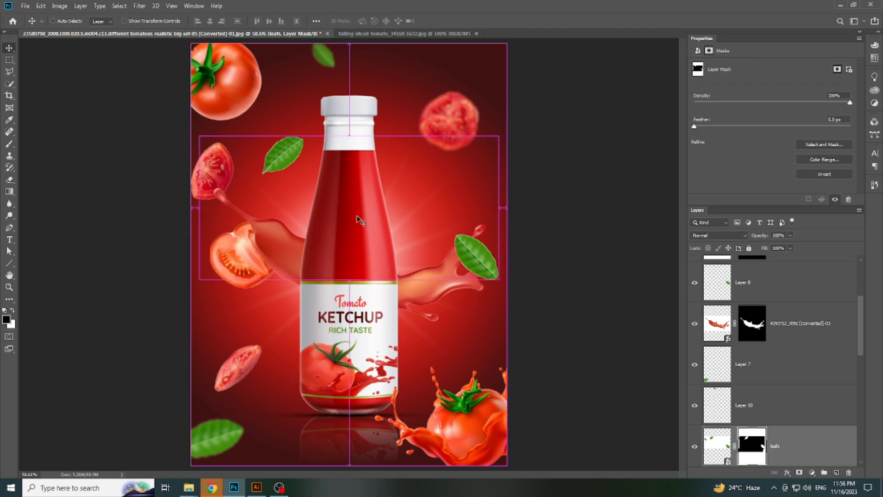
- Move the lower-right whole tomato and its ketchup splash together slightly up and to the left
ctrl+click(487, 407)
ctrl+shift+click(488, 436)
drag(486, 435, 475, 430)
ctrl+click(404, 416)
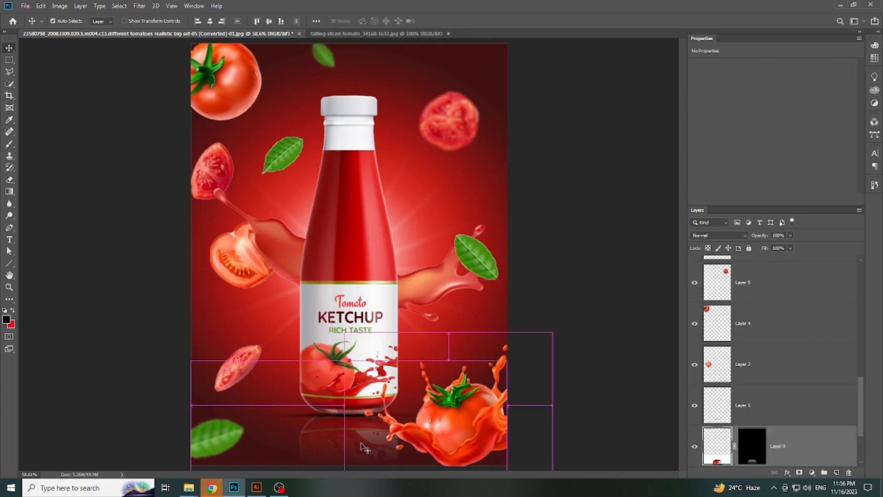
- Tighten the lower-right ketchup splash's layer mask using a contracted selection of its outline
ctrl+click(423, 437)
ctrl+click(752, 284)
click(140, 6)
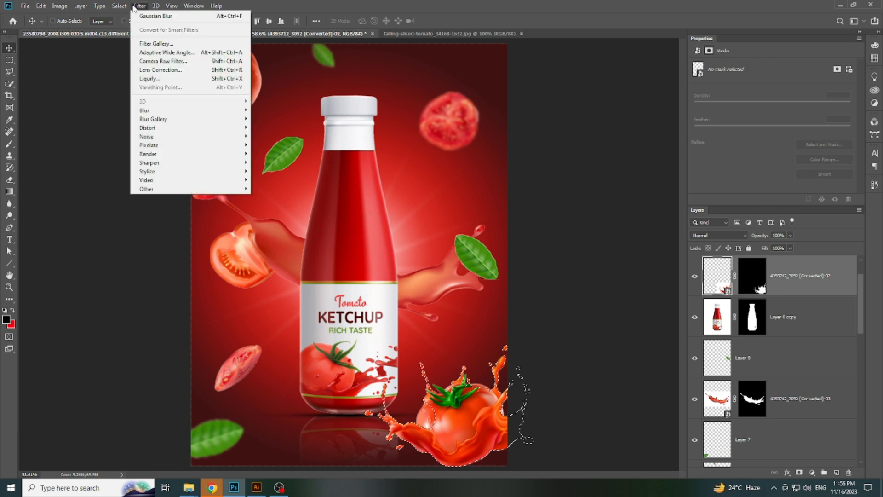
mouse_move(119, 6)
mouse_move(138, 137)
click(221, 164)
key(Return)
click(761, 288)
key(ctrl+plus)
key(ctrl+plus)
drag(486, 457, 411, 317)
key(ctrl+d)
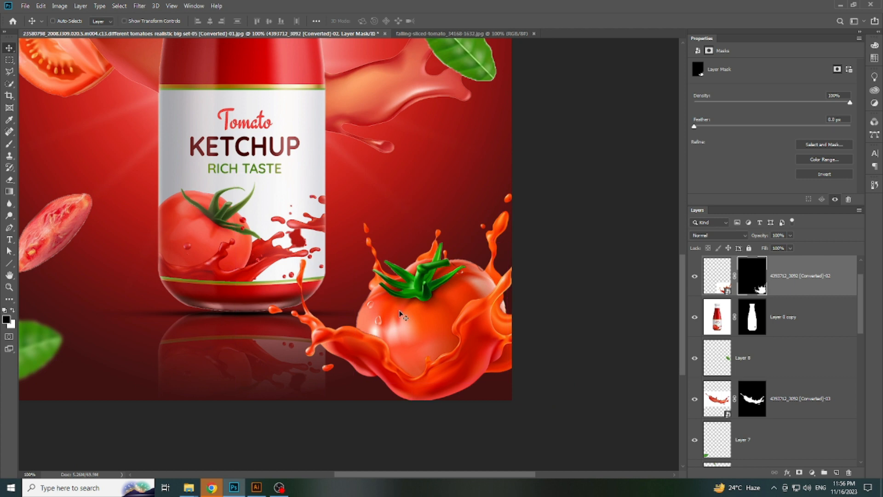
key(ctrl+0)
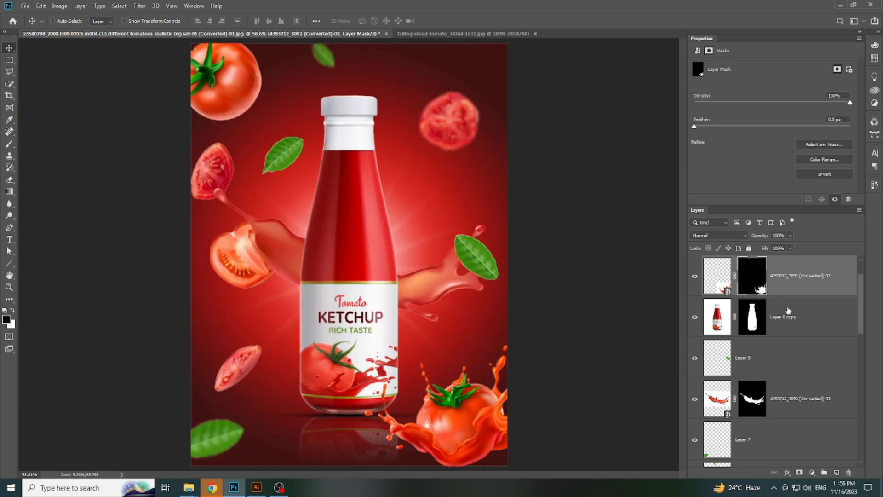
- Paint soft black shading along the bottle's edges on a new layer, confined to its outline, and set the layer's opacity to 80%
click(788, 311)
click(837, 472)
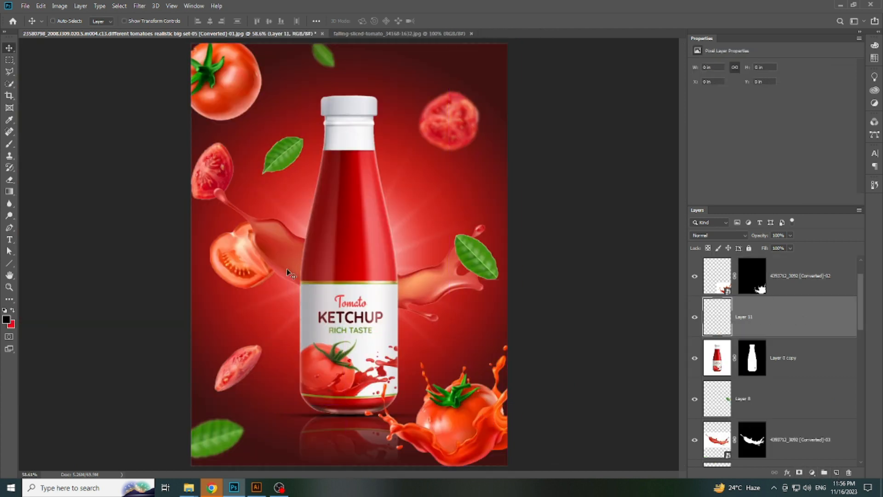
click(7, 146)
right_click(400, 243)
click(465, 127)
ctrl+click(757, 367)
mouse_move(291, 111)
mouse_down()
mouse_move(297, 131)
mouse_move(278, 374)
mouse_move(295, 419)
mouse_up()
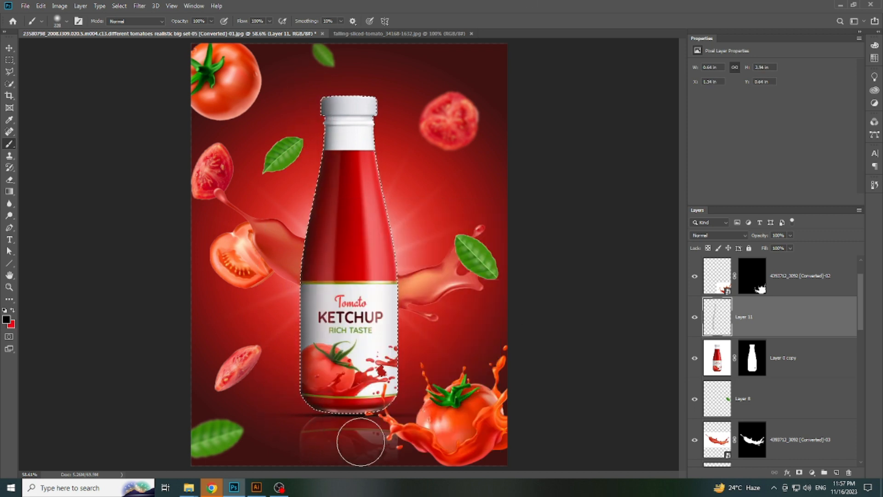
key(ctrl+d)
key(v)
key(8)
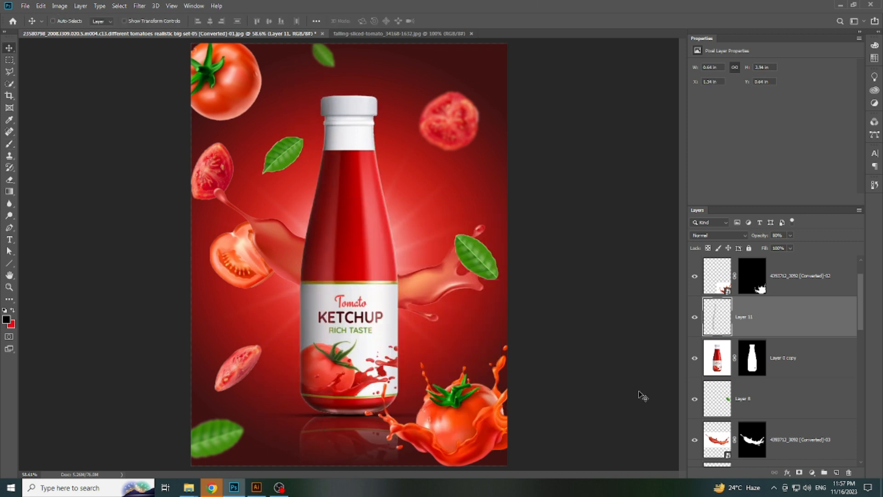
- Shift the ketchup splash behind the bottle slightly left and down, and the halved tomato beside it slightly right and up
key(ctrl+minus)
drag(264, 267, 289, 264)
ctrl+click(293, 252)
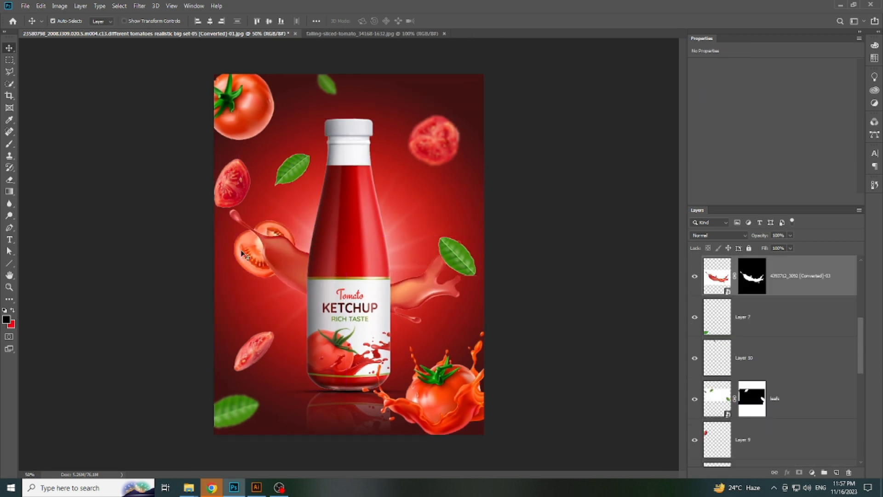
- Scale the upper-left tomato wedge to 87.61% and move it slightly up against the canvas's left edge
click(244, 300)
drag(234, 180, 268, 194)
key(ctrl+t)
key(Return)
key(ctrl+t)
drag(251, 160, 233, 176)
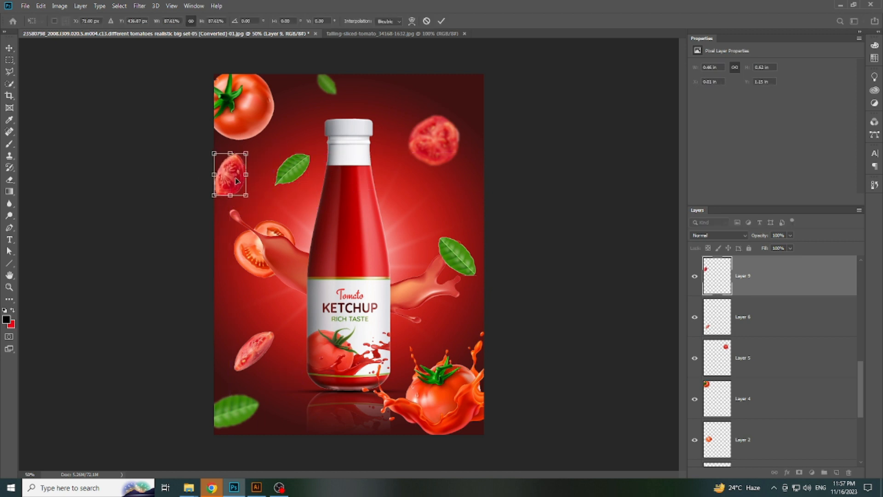
key(Return)
- Reapply the last Gaussian Blur to the upper-left tomato wedge
key(ctrl+0)
click(140, 6)
click(152, 15)
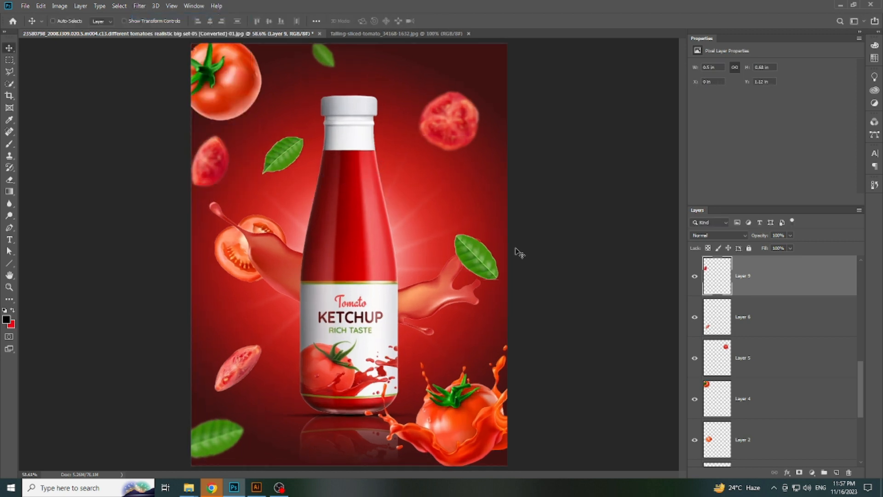
- Move the lower-right whole tomato and its ketchup splash together slightly to the right
drag(862, 376, 861, 277)
click(811, 276)
drag(499, 428, 506, 426)
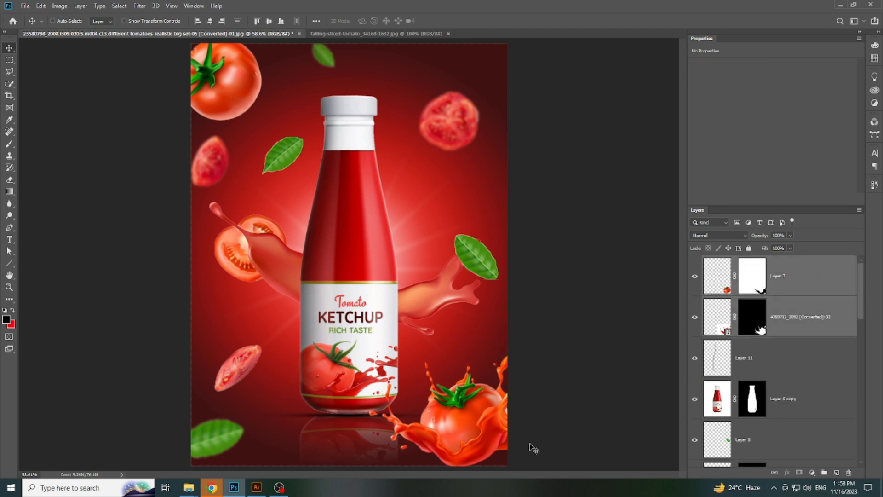
- Stamp all visible layers into a new top layer and convert it to a smart object
click(803, 281)
key(ctrl+alt+shift+e)
right_click(777, 288)
click(681, 220)
- Apply automatic tone settings in the Camera Raw Filter and set Contrast to +7
click(139, 5)
click(163, 61)
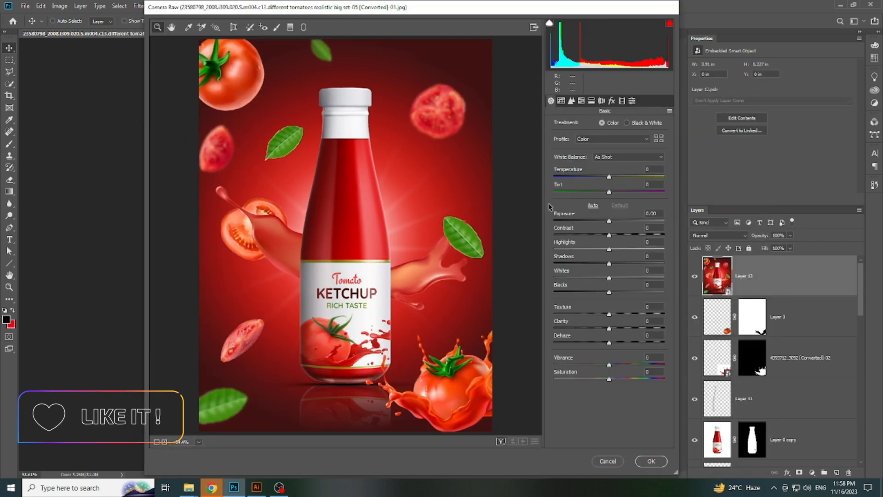
click(592, 206)
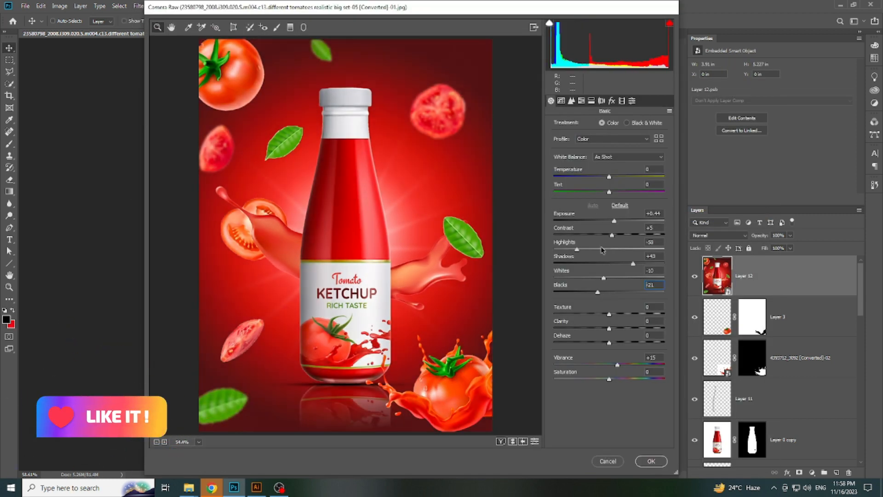
drag(612, 235, 622, 239)
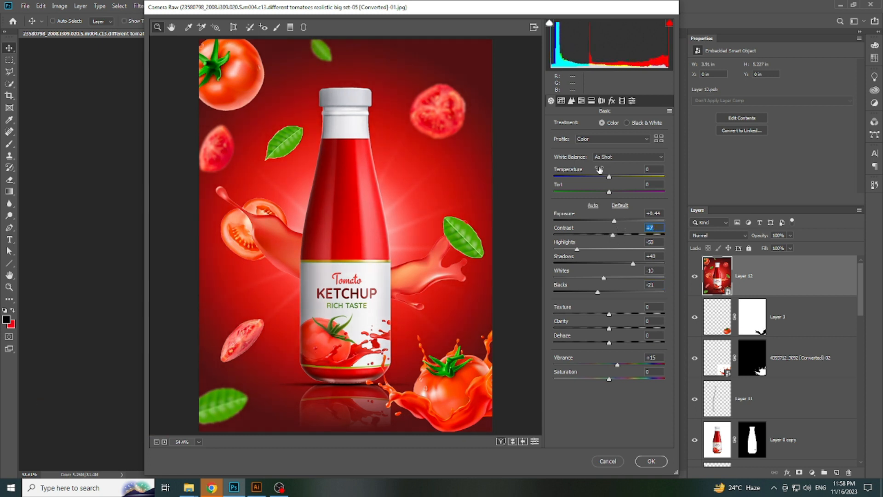
- Set the Camera Raw saturation of Reds to -11, Oranges to +18 and Greens to +33, and apply the filter
click(583, 102)
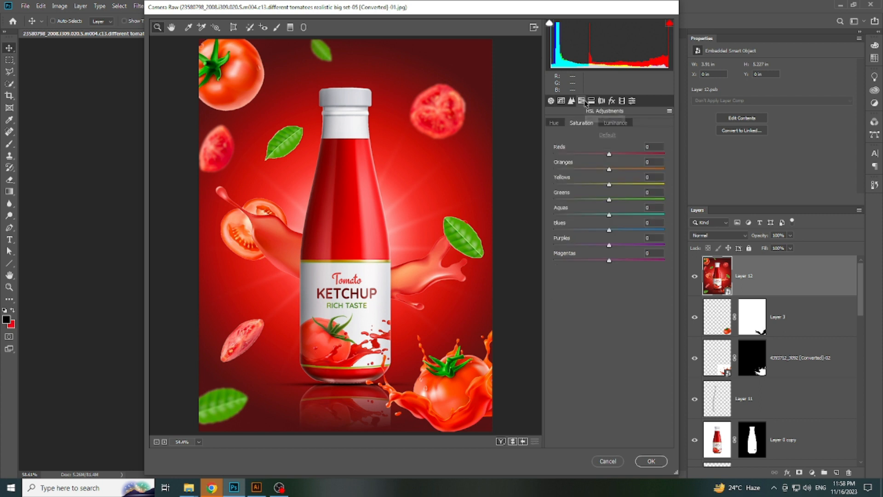
drag(612, 155, 621, 171)
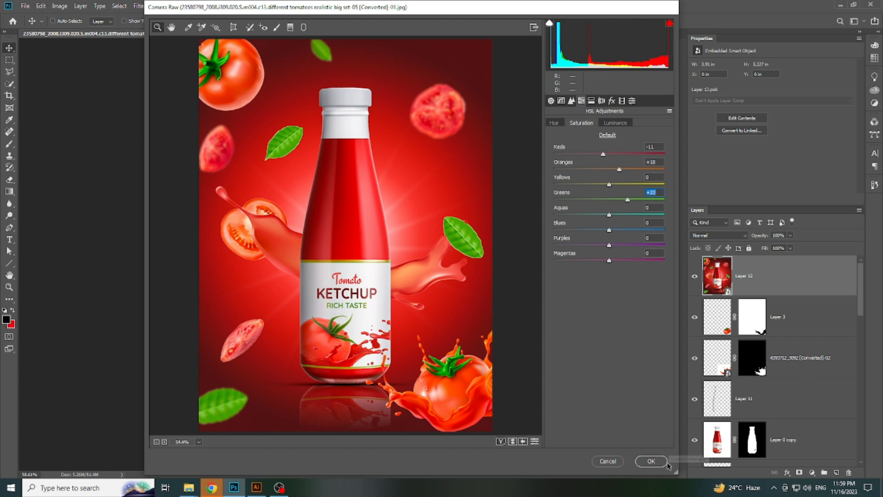
click(651, 461)
- Add a Levels adjustment clipped to the merged layer, with the shadow input level at 15
click(812, 472)
click(821, 350)
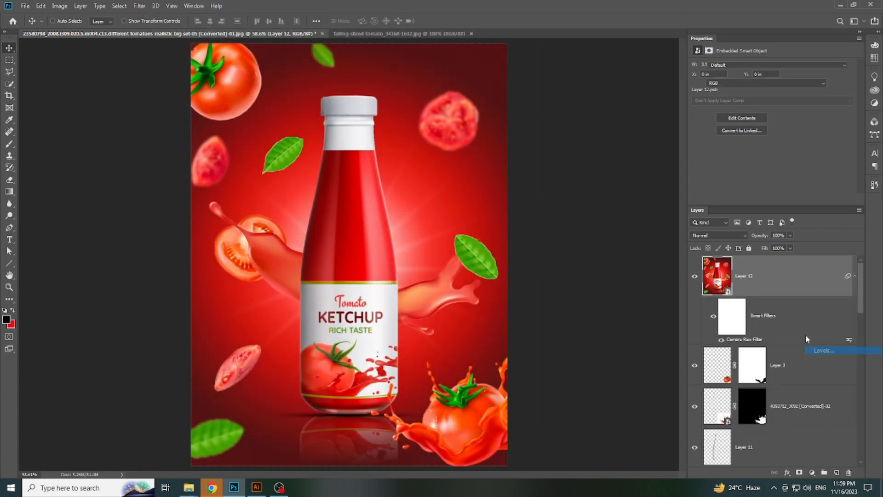
- Examine the finished ketchup advertisement without the interface panels, both at 100% and fitted to the screen
right_click(413, 226)
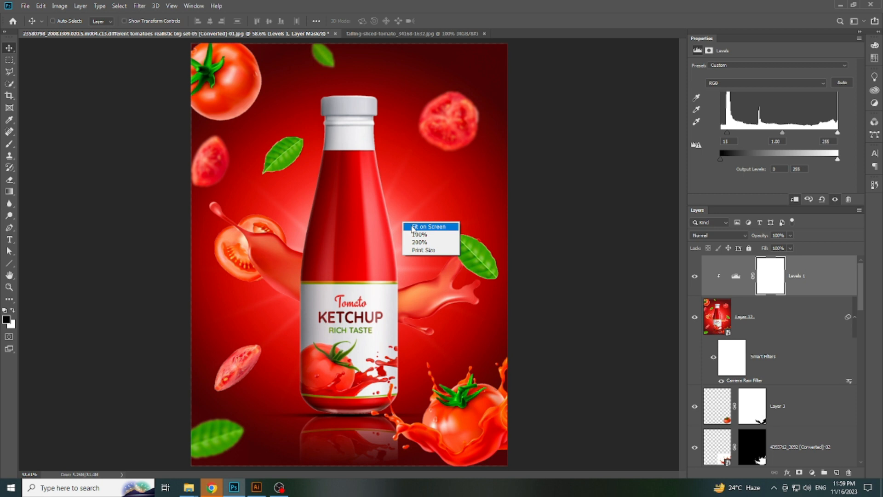
click(413, 227)
key(Tab)
scroll(446, 224, up, 1)
right_click(433, 188)
click(443, 193)
scroll(479, 407, up, 4)
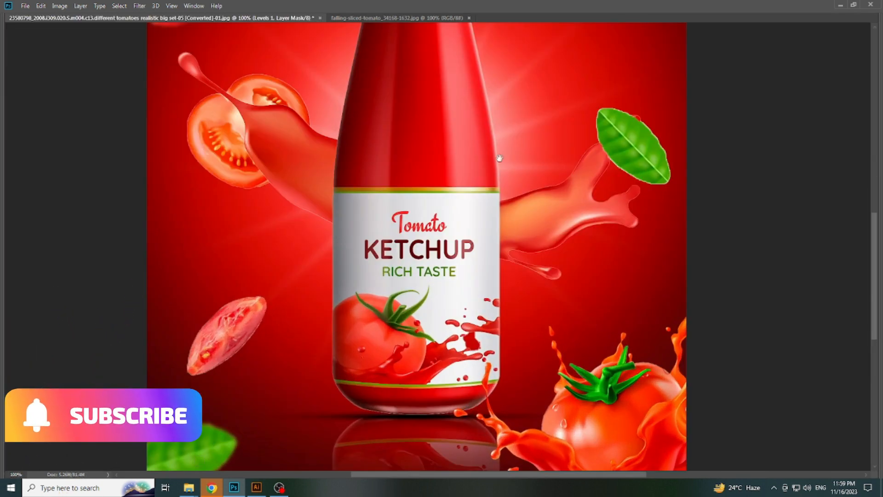
drag(577, 112, 584, 367)
right_click(495, 246)
click(502, 250)
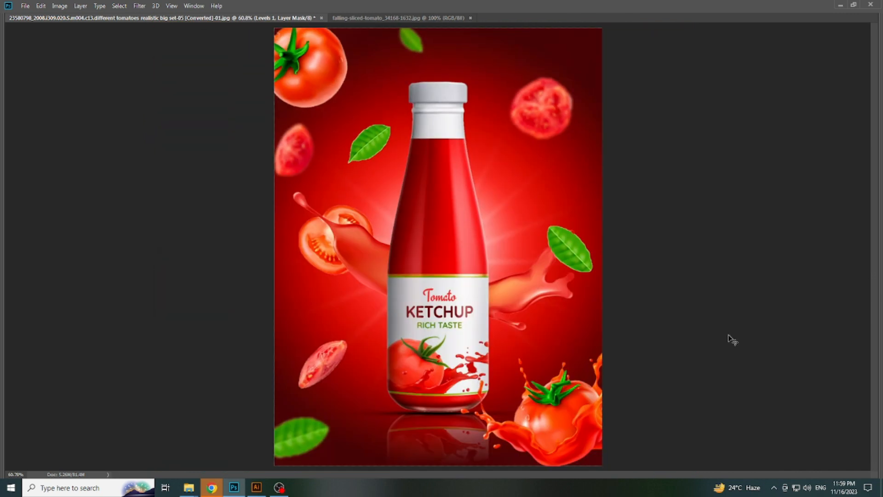